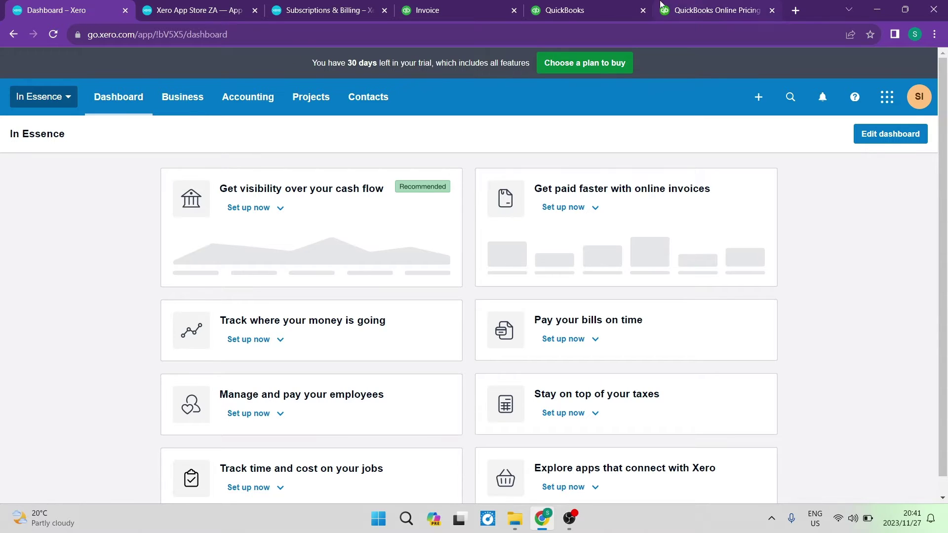
- Compare the Xero and QuickBooks apps, home and pricing plan pages across browser tabs
left_click(602, 10)
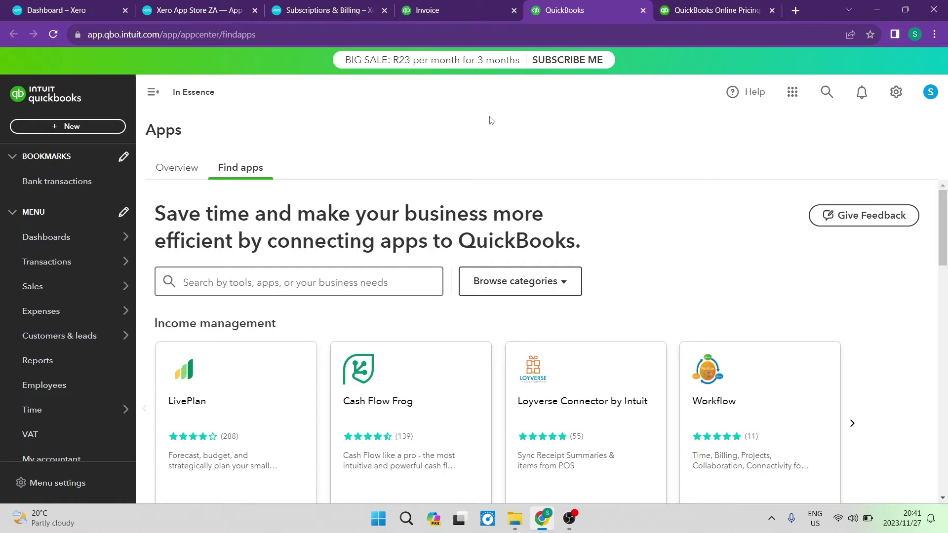
left_click(43, 5)
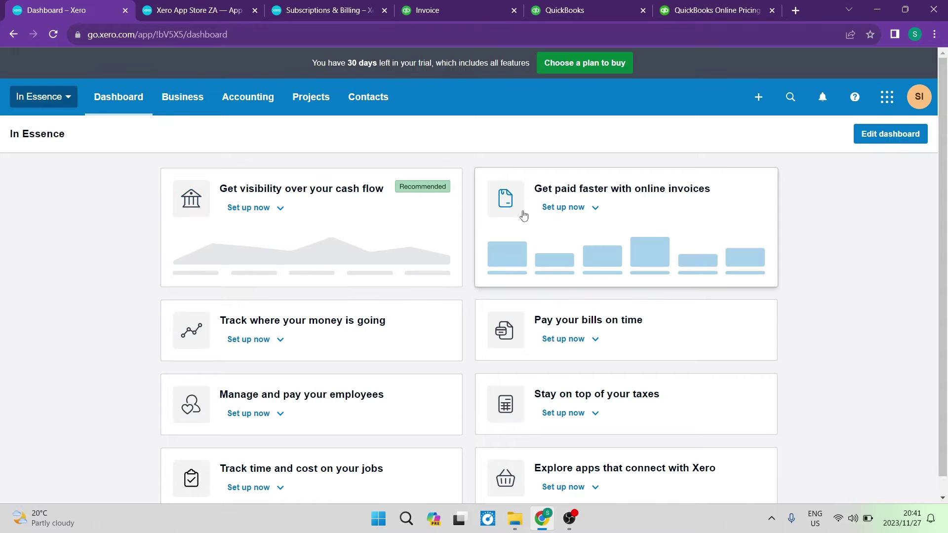
left_click(434, 10)
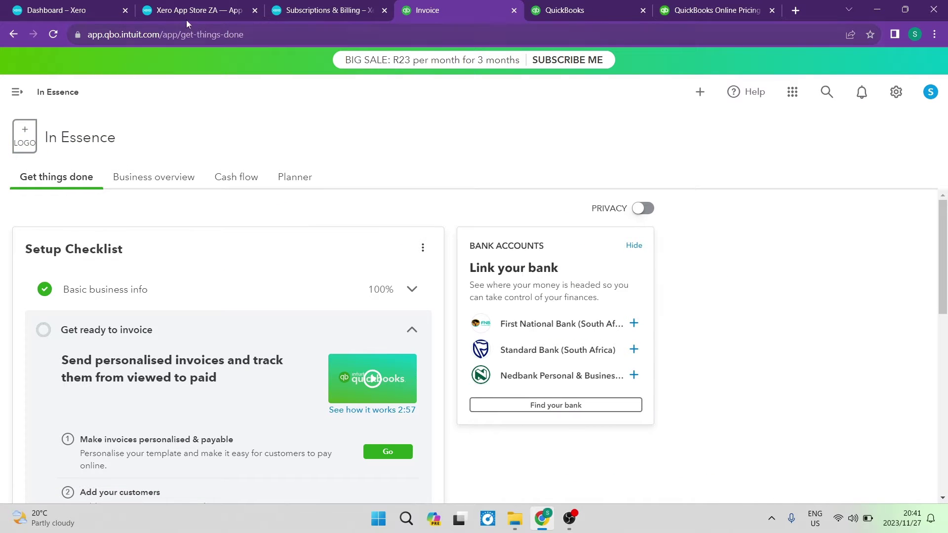
left_click(205, 13)
left_click(543, 10)
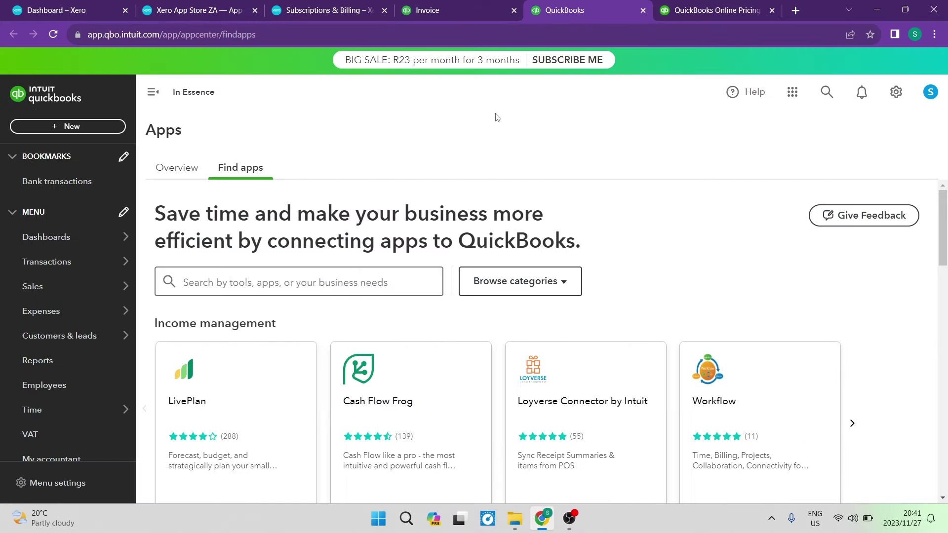
left_click(337, 12)
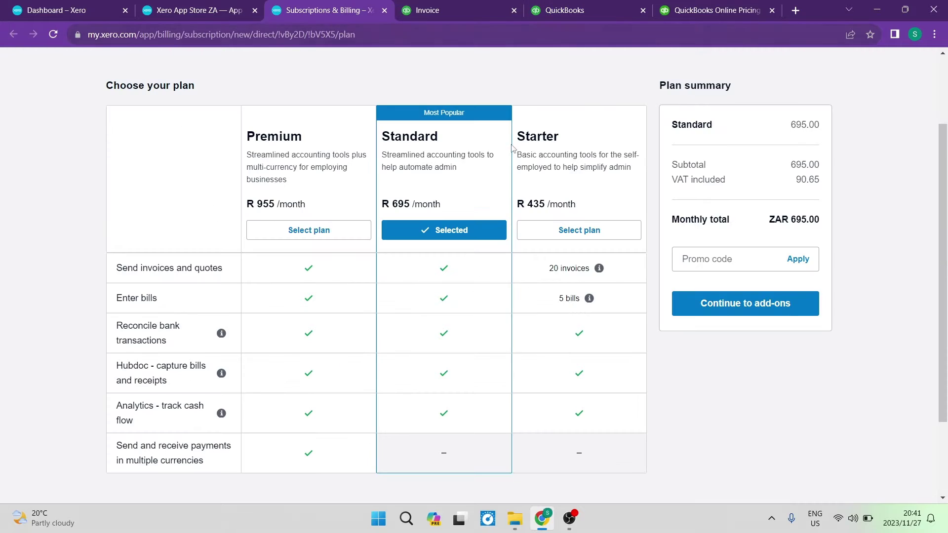
left_click(718, 11)
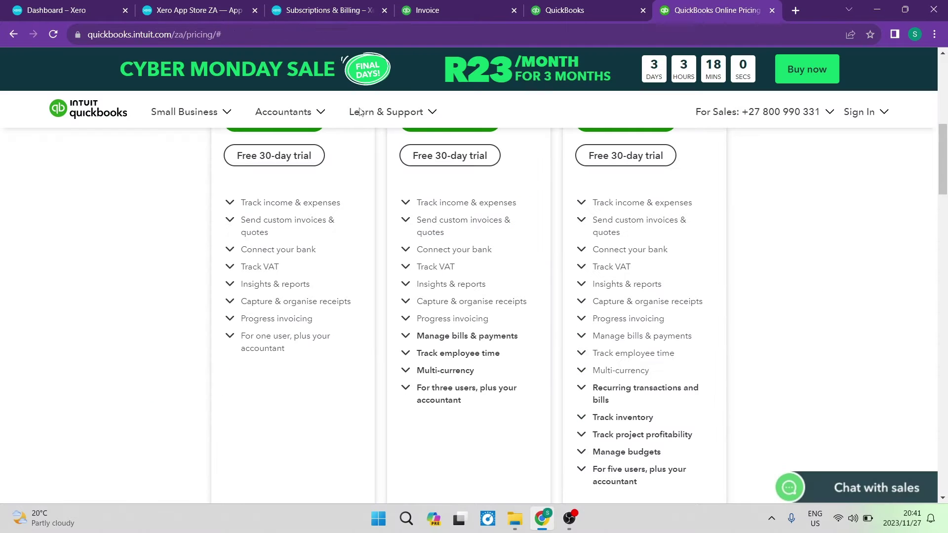
left_click(87, 11)
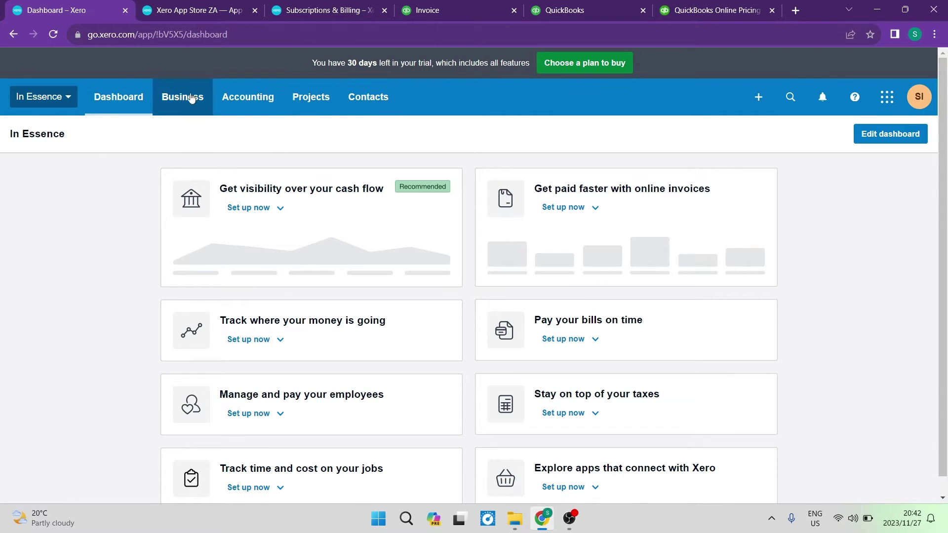
- Reload the Xero dashboard and preview the Business, Accounting, Projects and Contacts menus
left_click(130, 98)
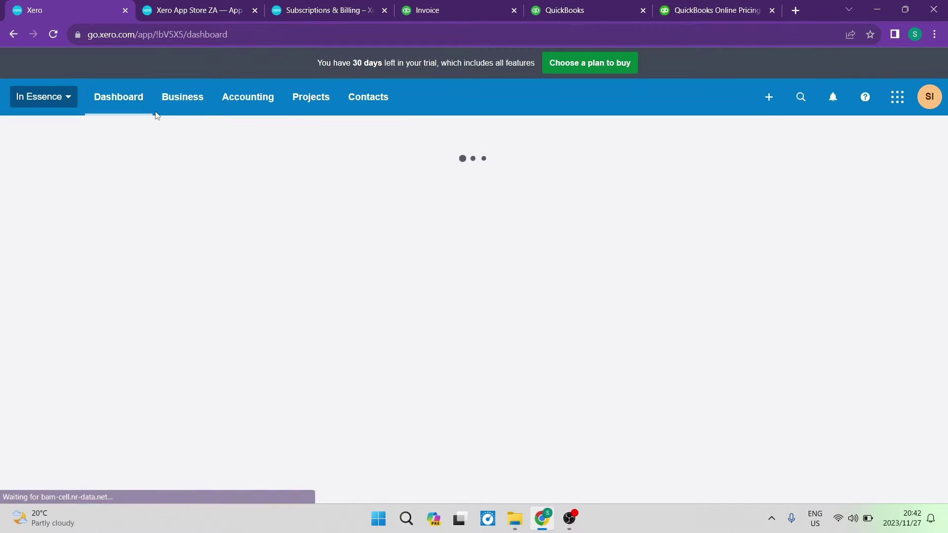
left_click(179, 98)
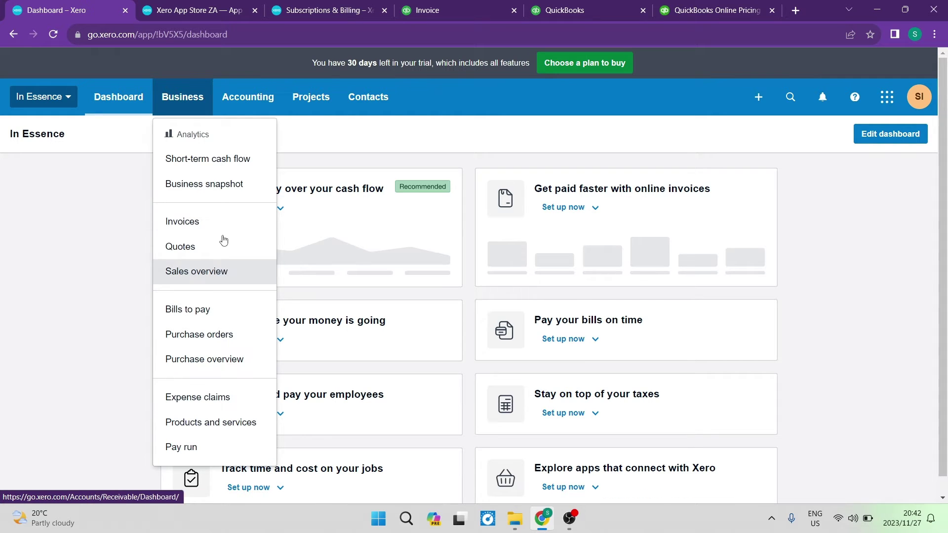
left_click(242, 110)
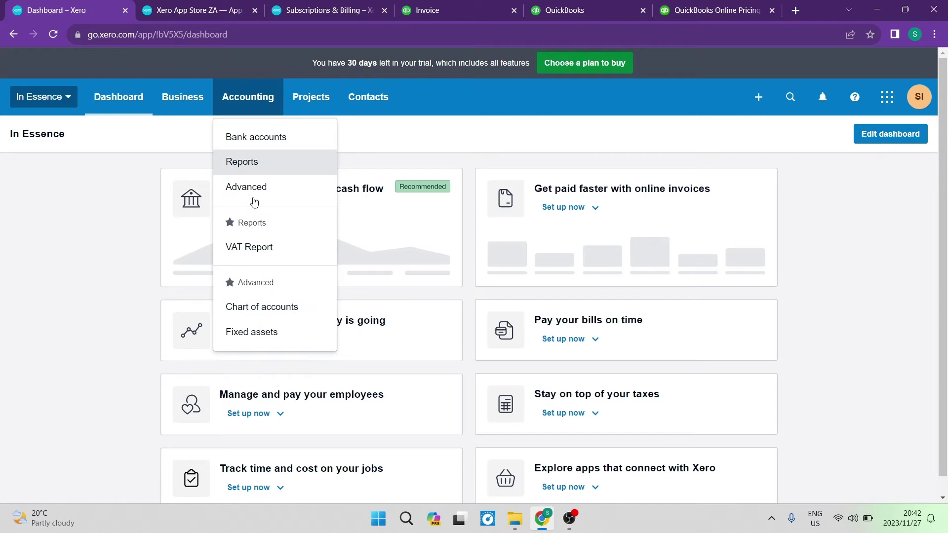
left_click(311, 101)
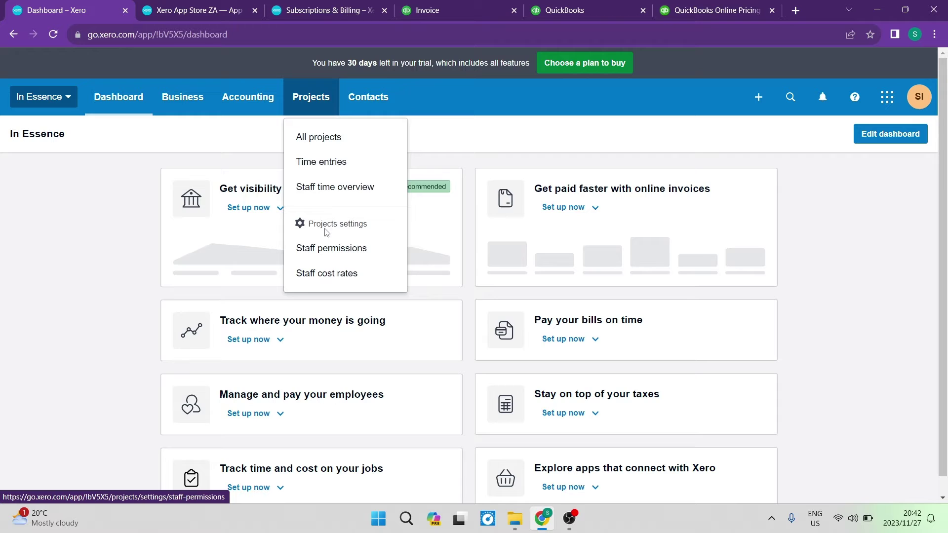
left_click(375, 98)
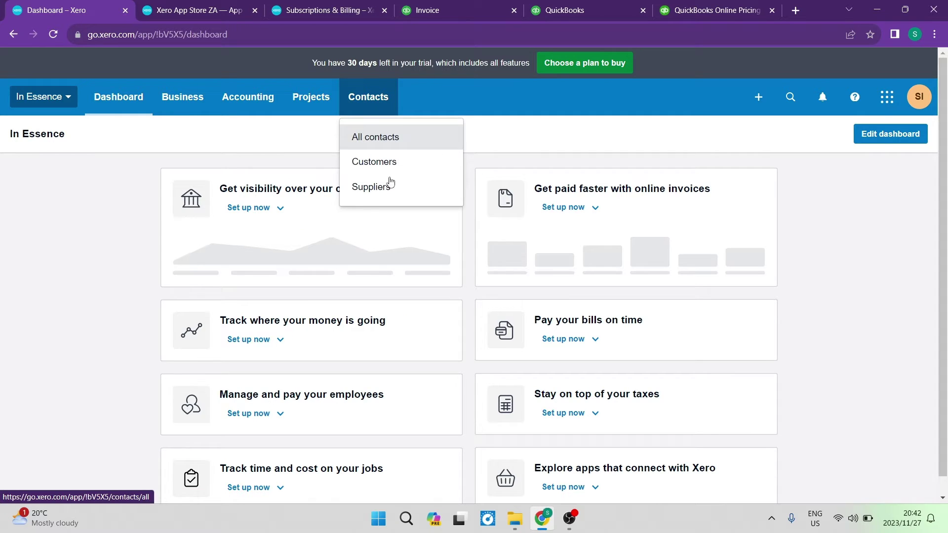
left_click(261, 154)
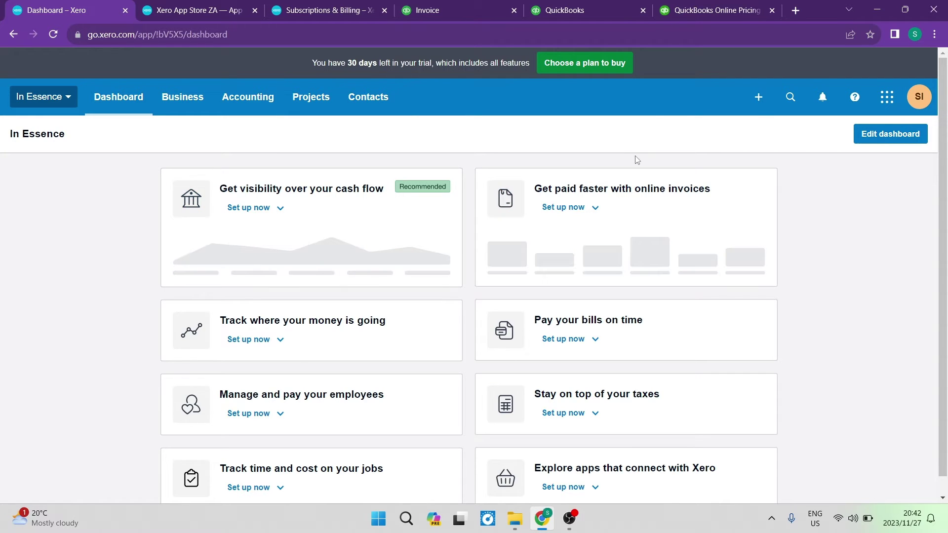
- Open Xero's + Create new menu offering invoice, bill, contact and quote options
left_click(760, 98)
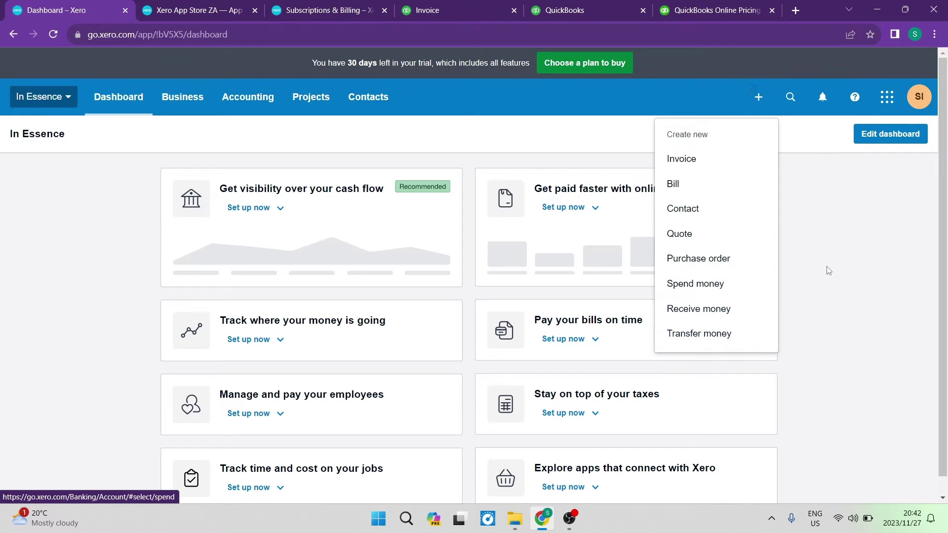
left_click(346, 100)
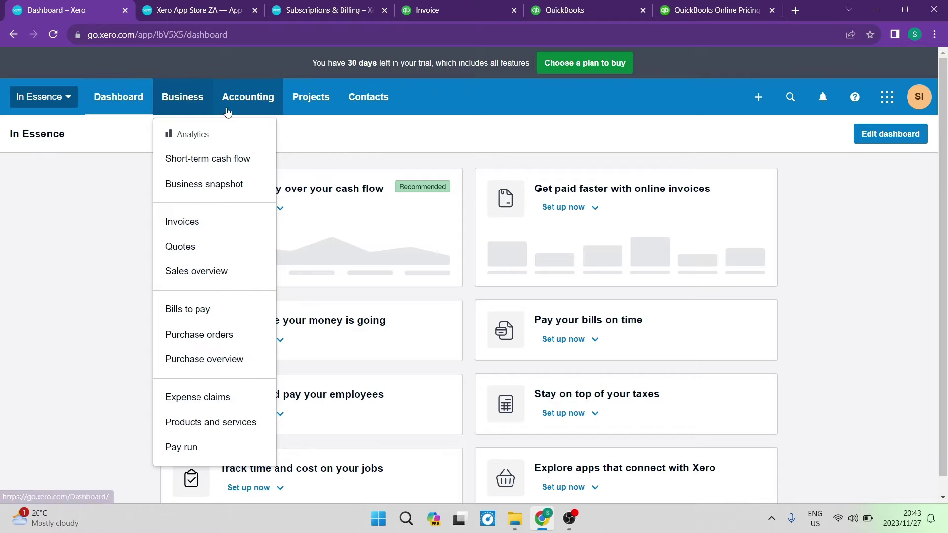
mouse_move(385, 102)
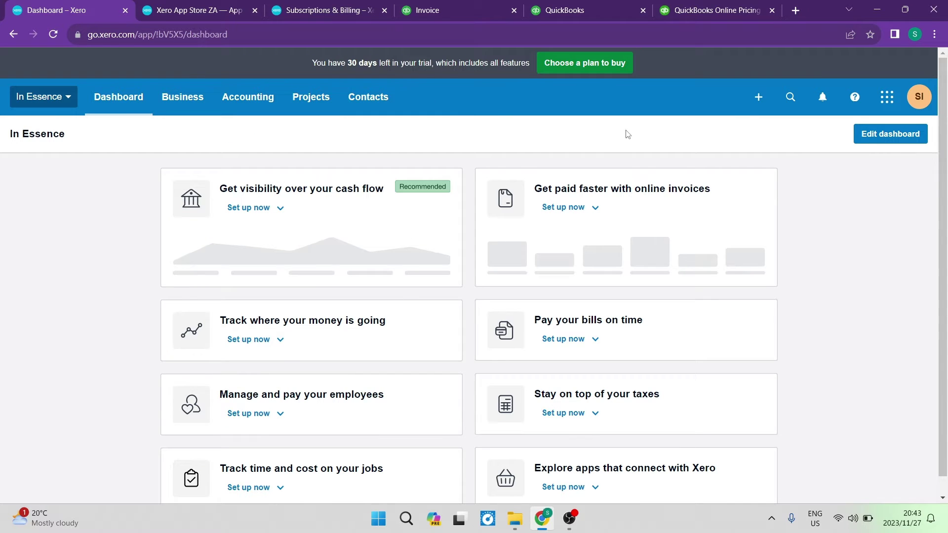
left_click(760, 98)
left_click(764, 100)
left_click(763, 99)
left_click(760, 105)
left_click(759, 104)
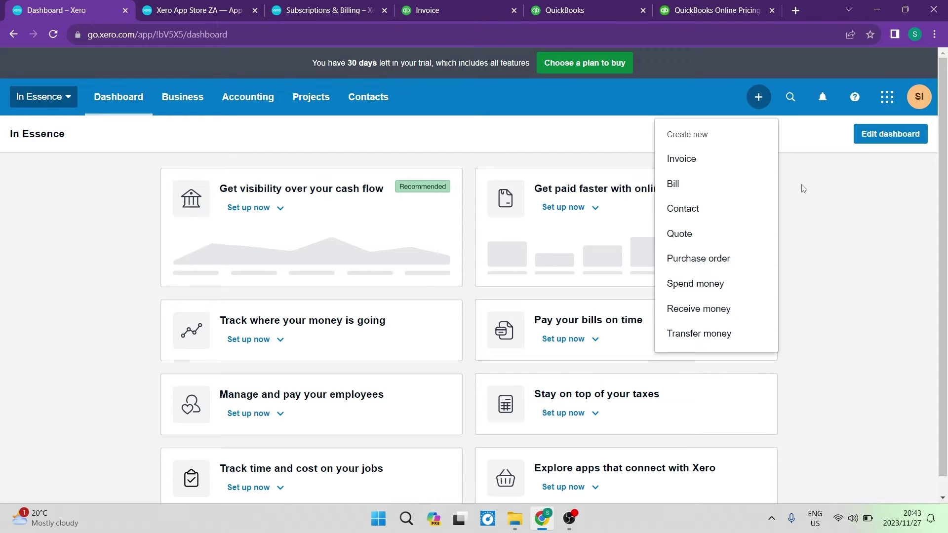
left_click(811, 198)
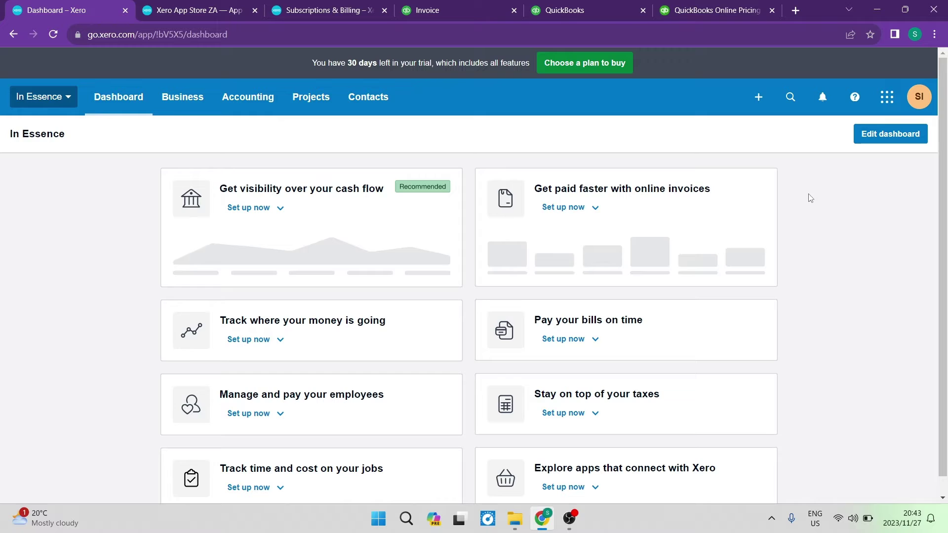
left_click(757, 99)
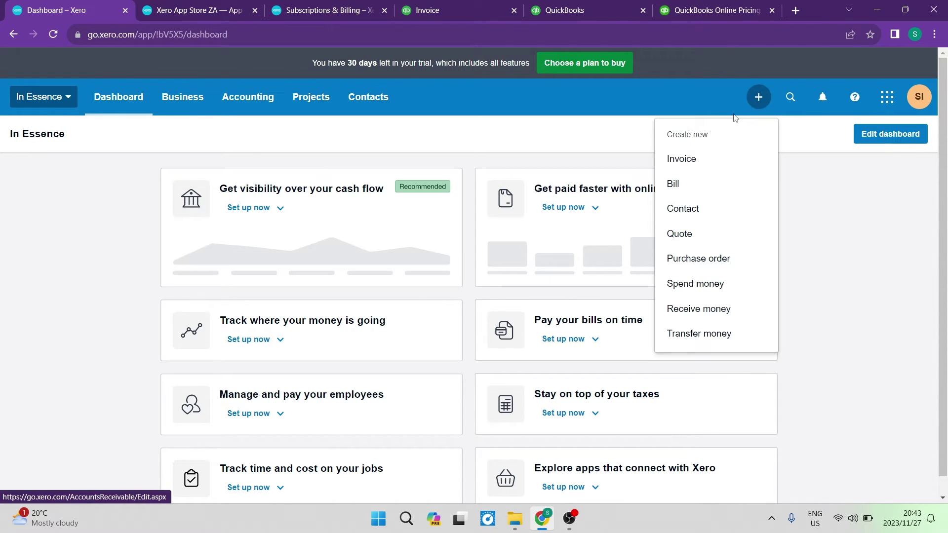
left_click(695, 164)
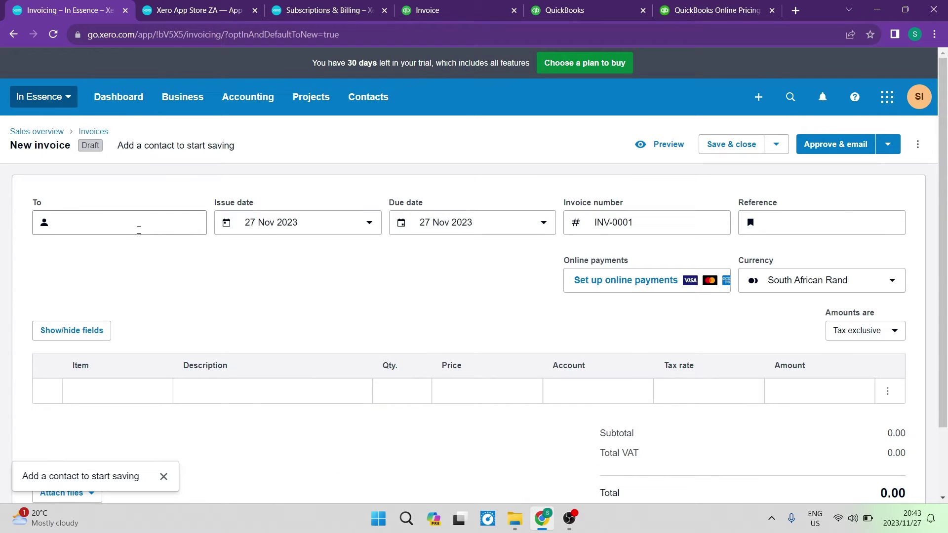
left_click(95, 222)
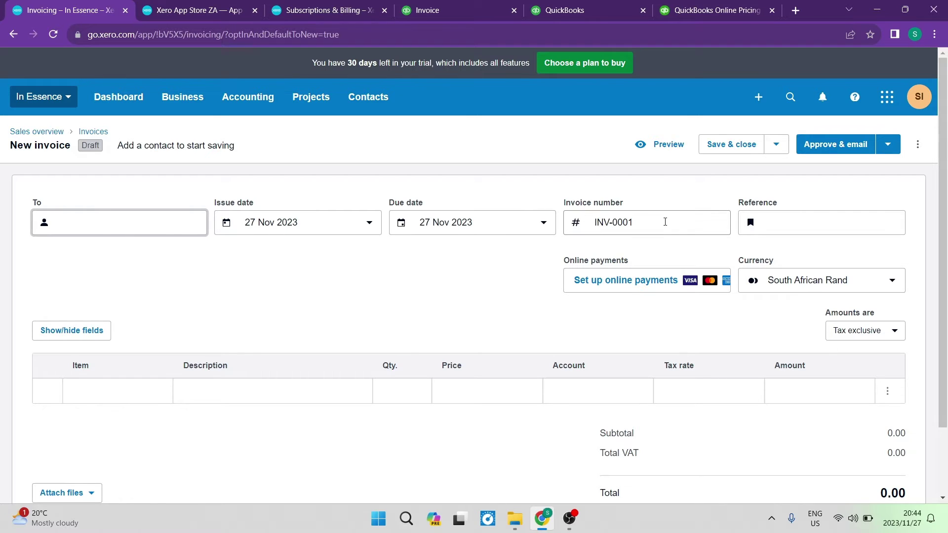
left_click(664, 221)
left_click(798, 222)
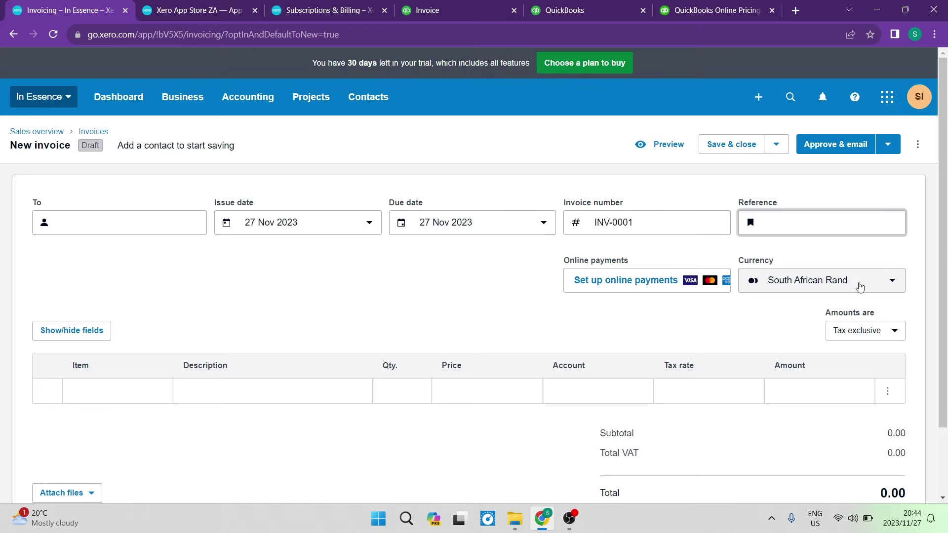
scroll(493, 326, "down", 2)
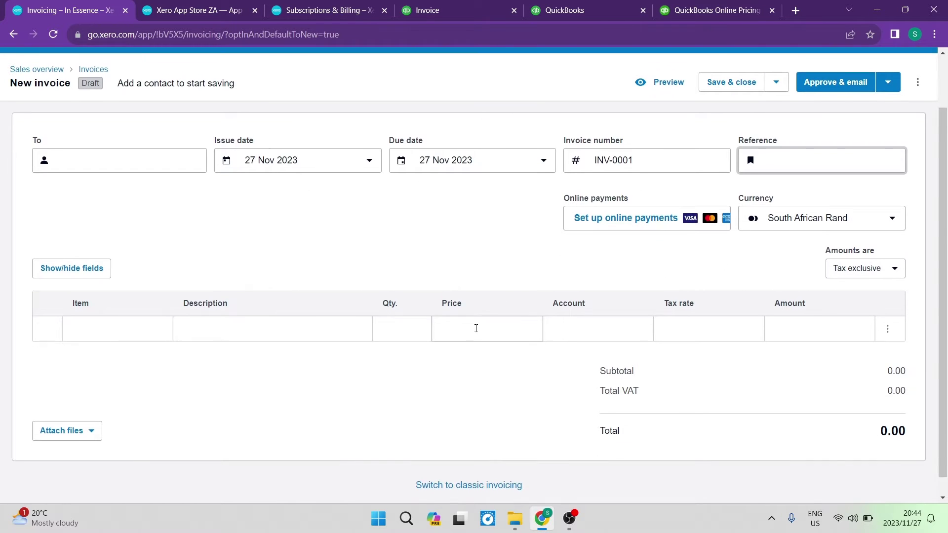
left_click(113, 314)
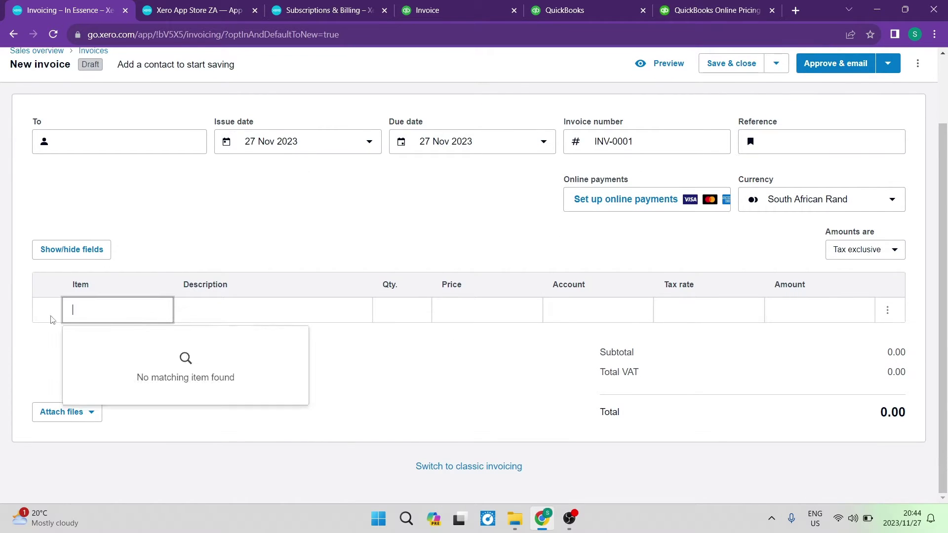
left_click(55, 316)
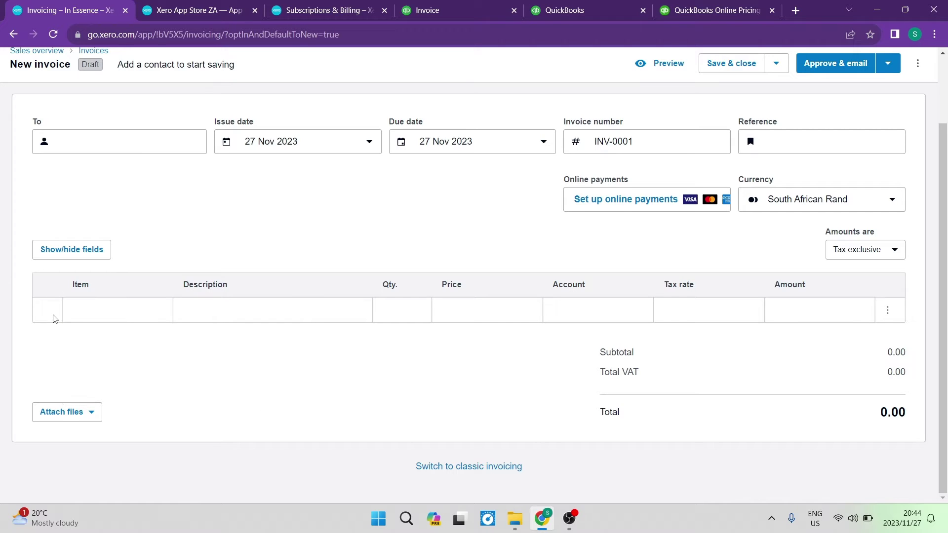
left_click(202, 313)
left_click(387, 308)
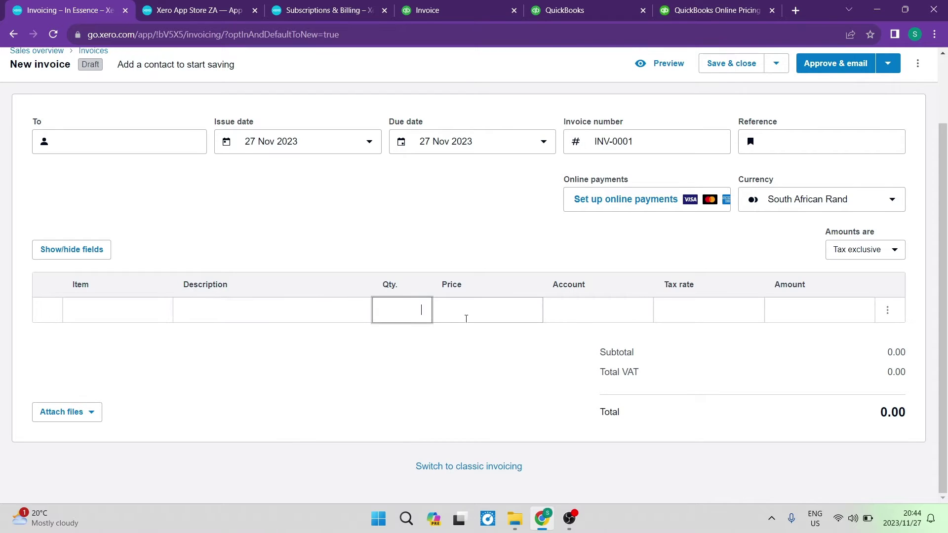
left_click(466, 315)
left_click(582, 311)
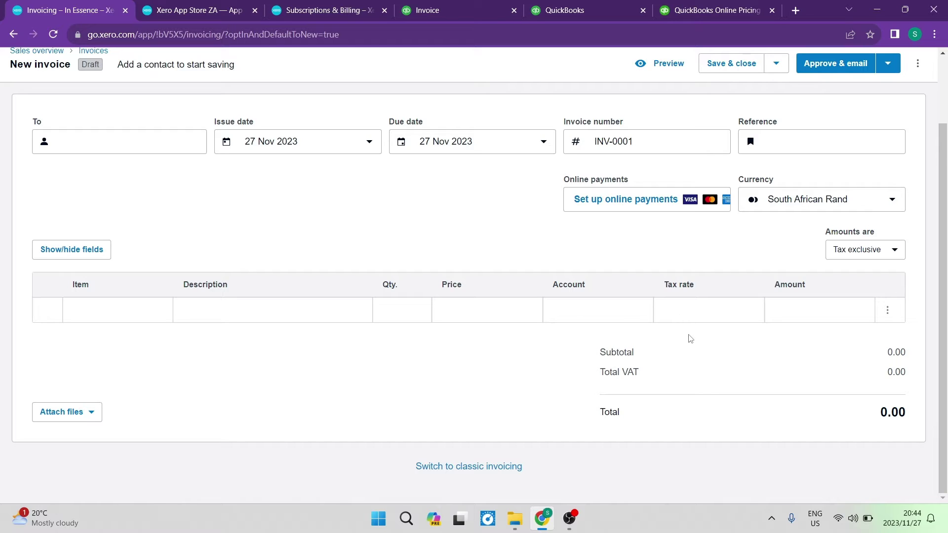
left_click(820, 306)
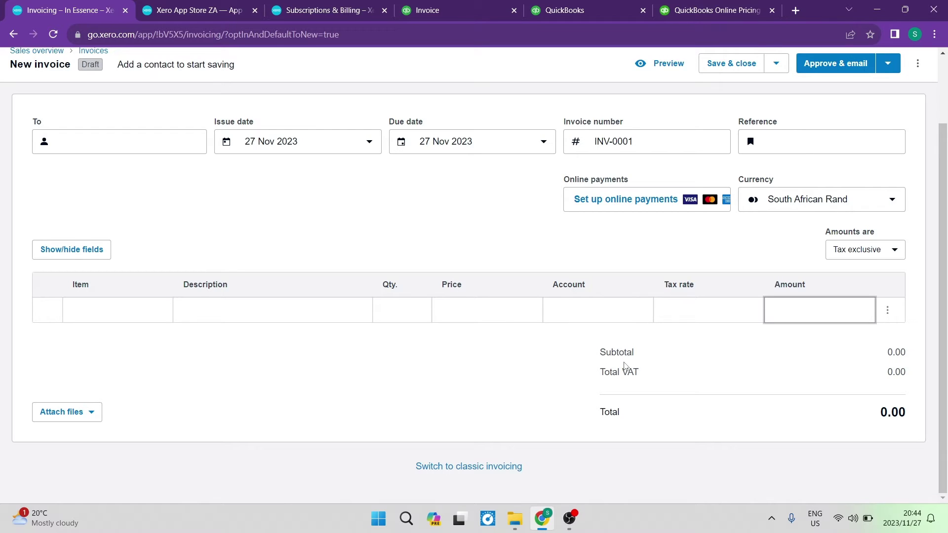
left_click(711, 427)
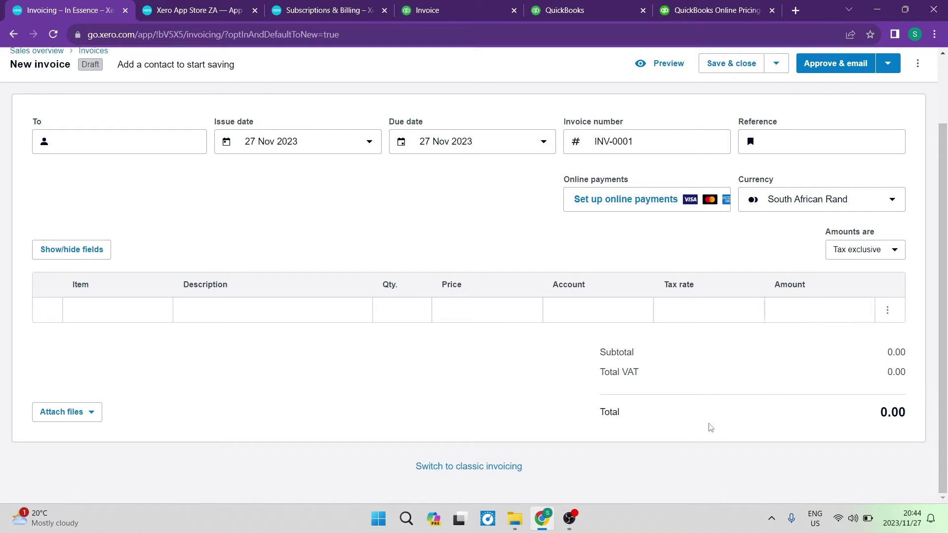
left_click_drag(882, 420, 916, 418)
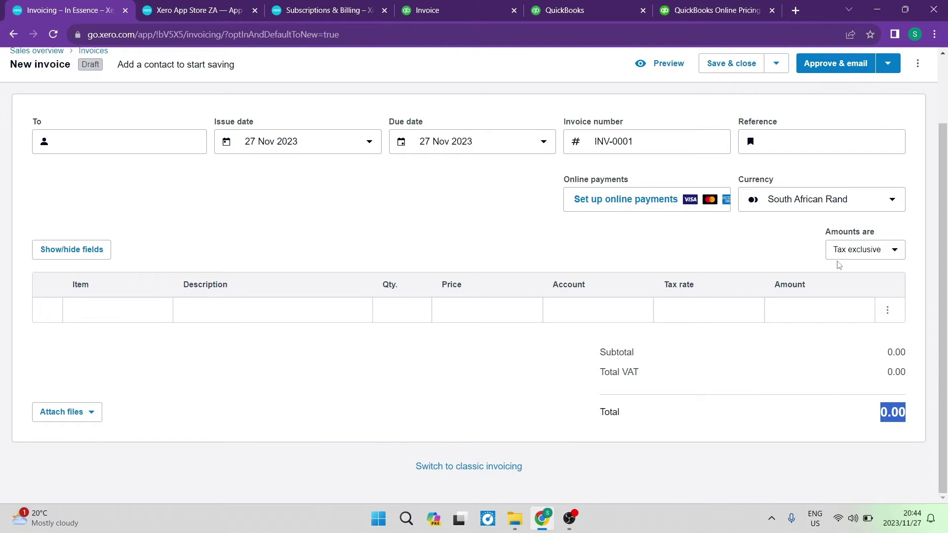
scroll(825, 252, "up", 2)
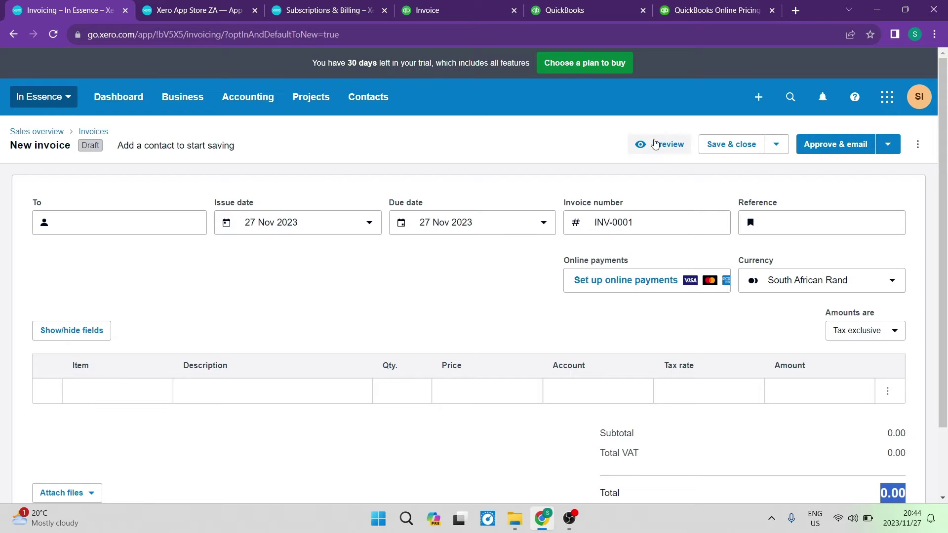
- Preview the Save & close, Approve & email and more-actions menus without saving the invoice
left_click(775, 146)
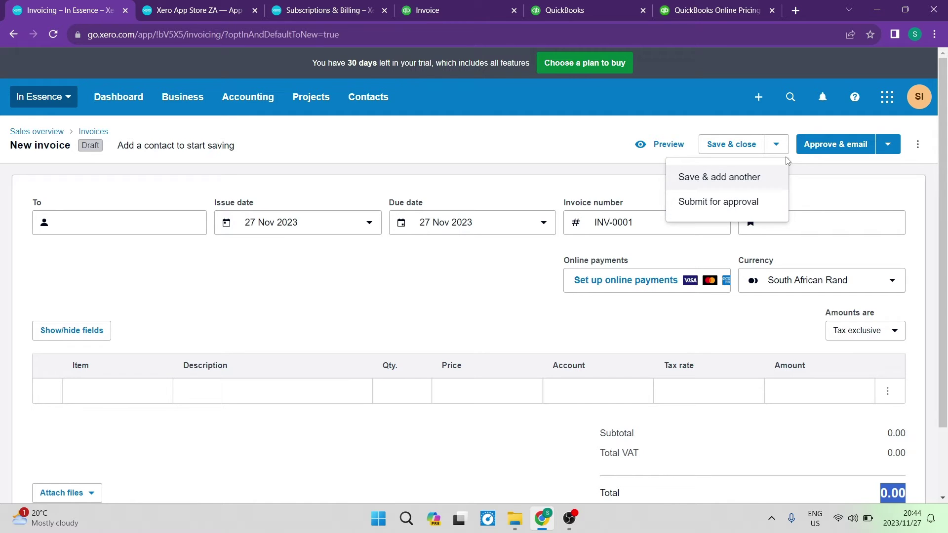
left_click(776, 145)
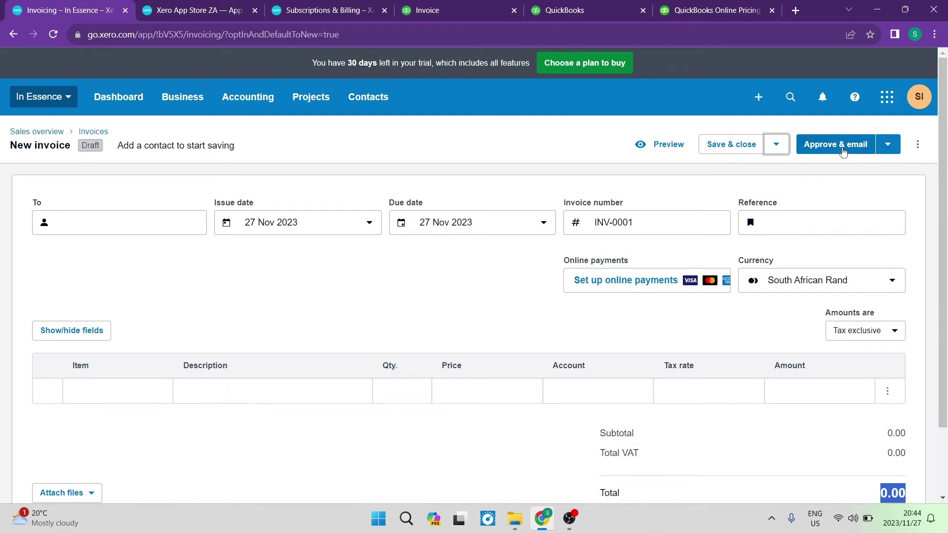
left_click(887, 144)
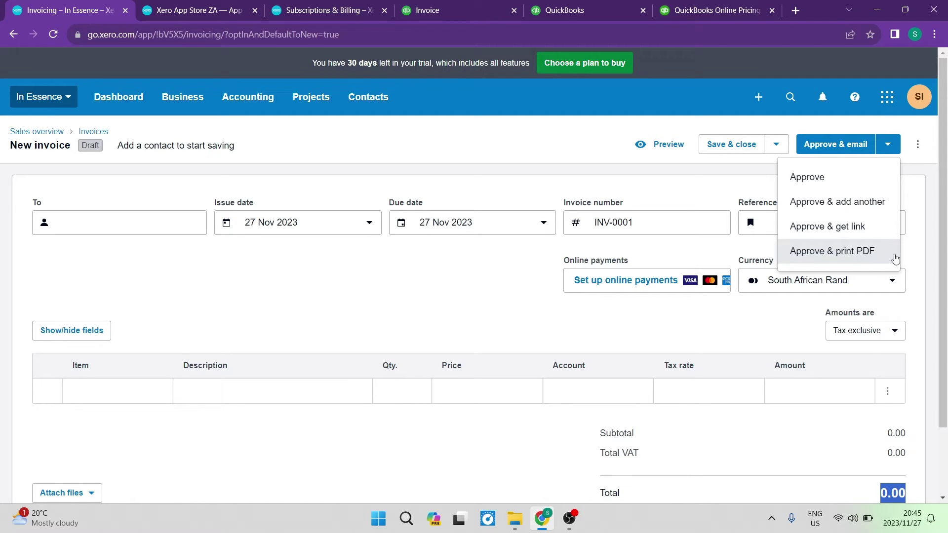
left_click(917, 257)
left_click(918, 146)
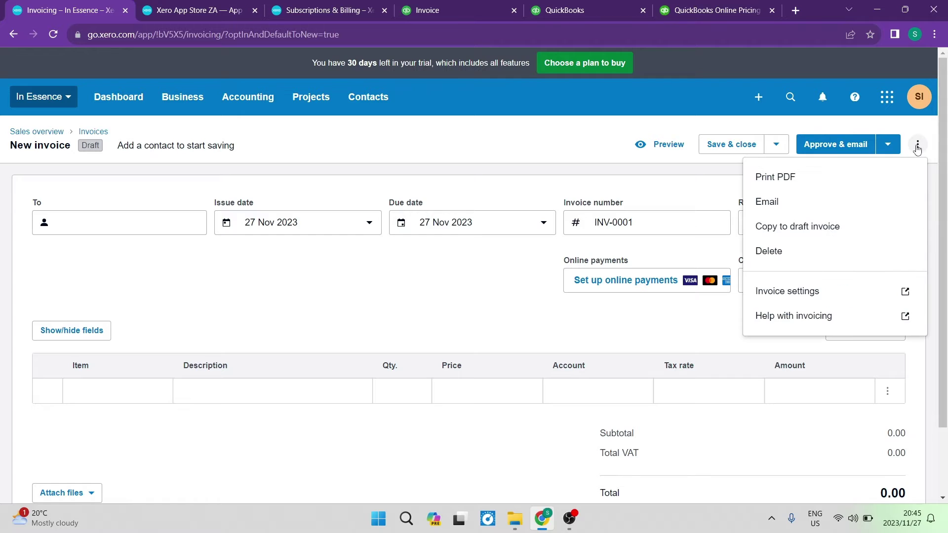
left_click(918, 147)
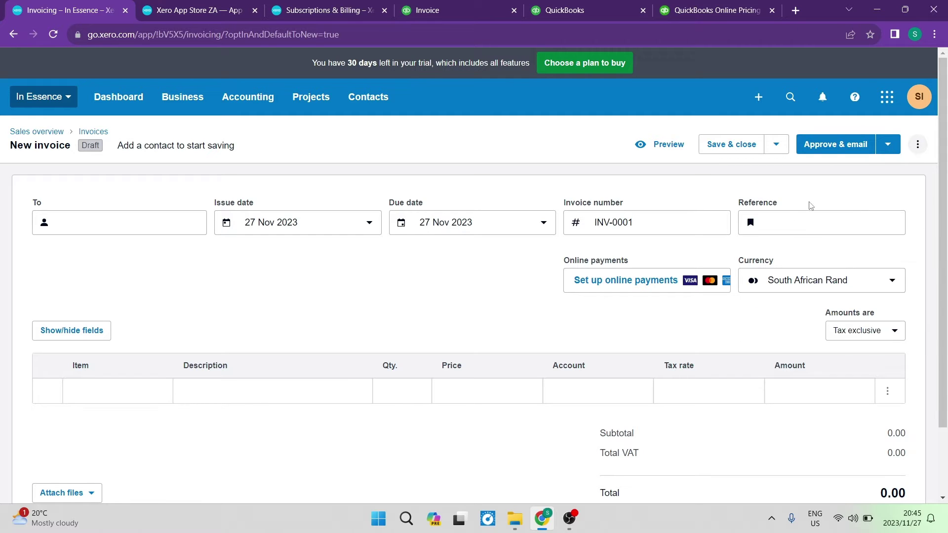
- Scroll over the blank invoice, then switch to the Xero App Store ZA tab
scroll(618, 345, "down", 2)
scroll(444, 358, "up", 2)
scroll(444, 275, "down", 2)
scroll(445, 275, "up", 2)
left_click(200, 11)
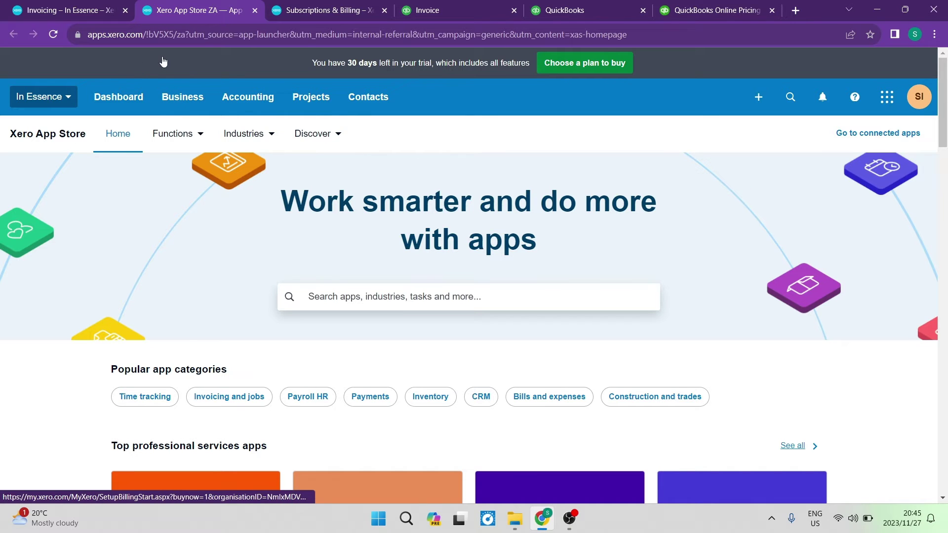
- Move the invoicing tab to the Xero Dashboard, then return to the App Store
left_click(62, 12)
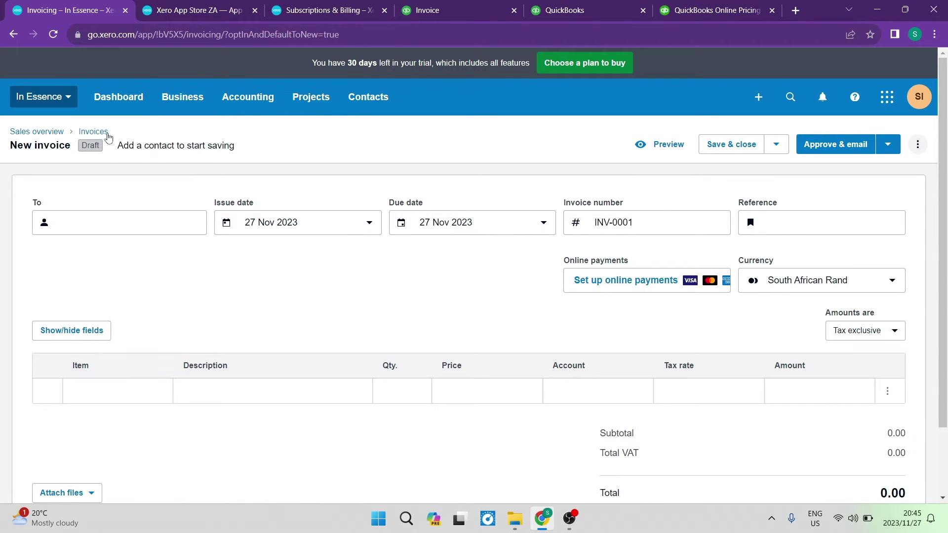
left_click(112, 99)
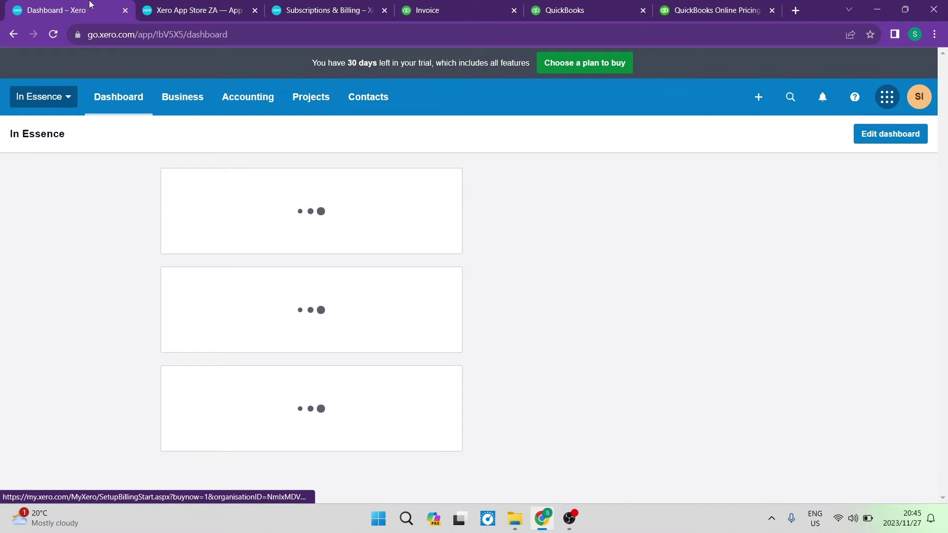
left_click(200, 10)
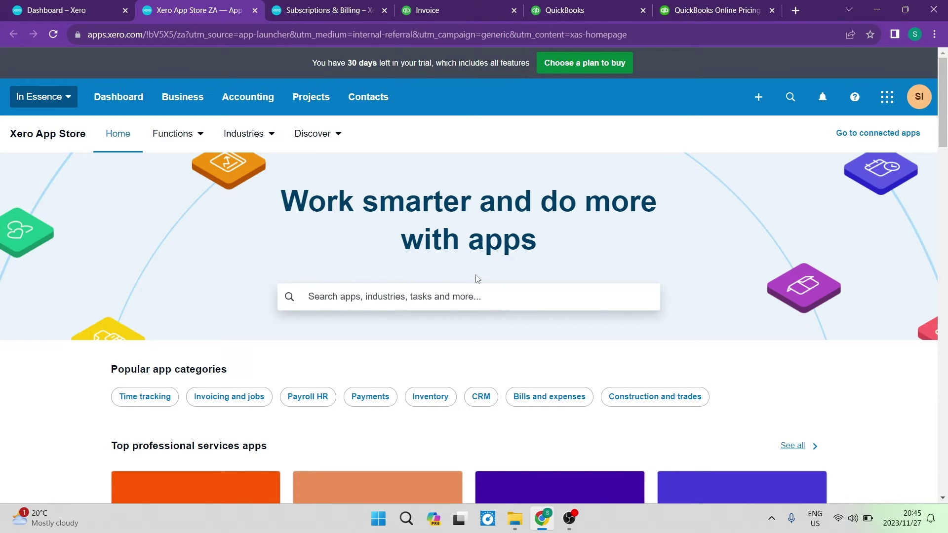
- Preview popular App Store searches, then scroll through payments, payroll HR, inventory and CRM app sections
left_click(421, 297)
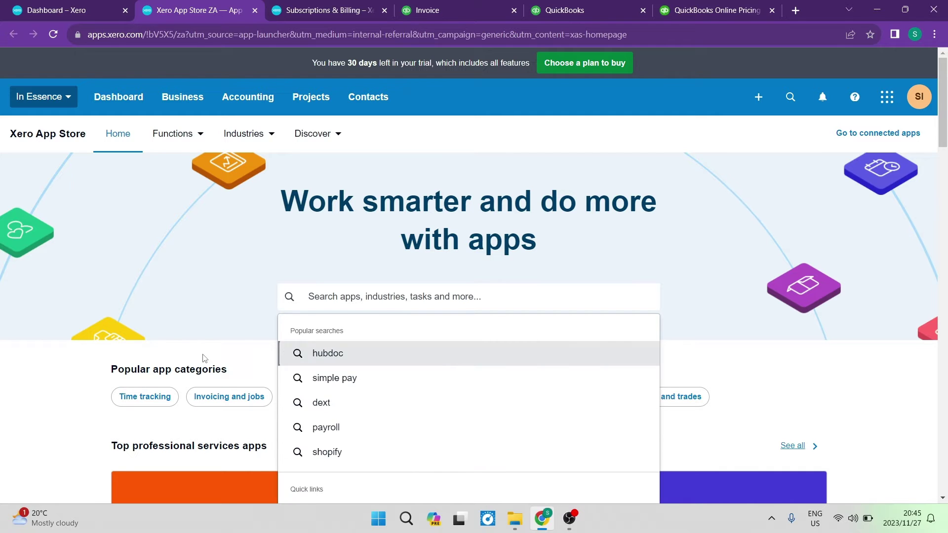
left_click(96, 366)
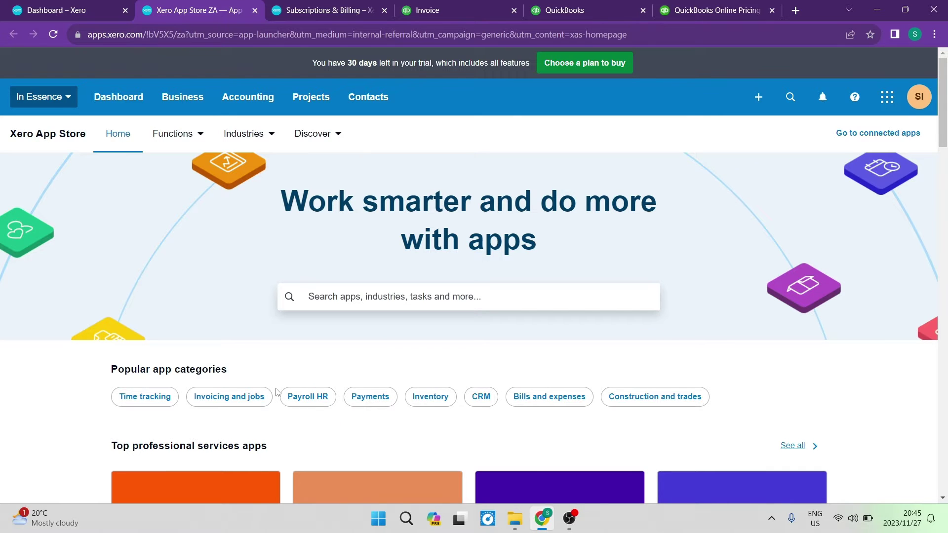
scroll(276, 393, "down", 4)
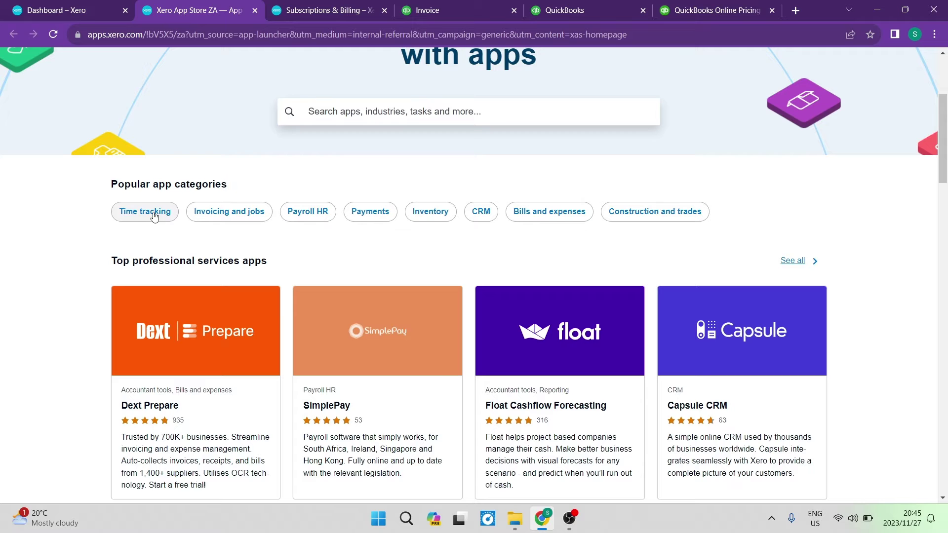
scroll(602, 276, "down", 1)
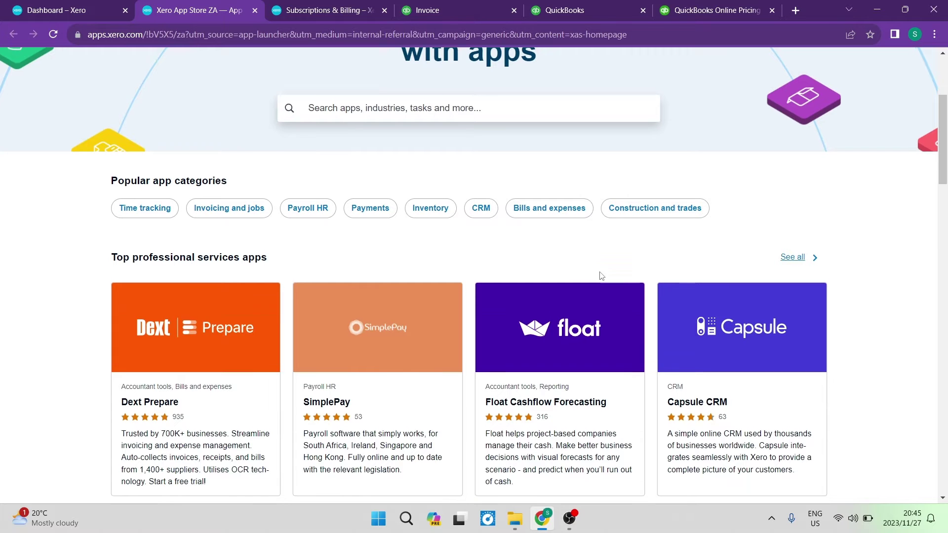
scroll(602, 276, "down", 15)
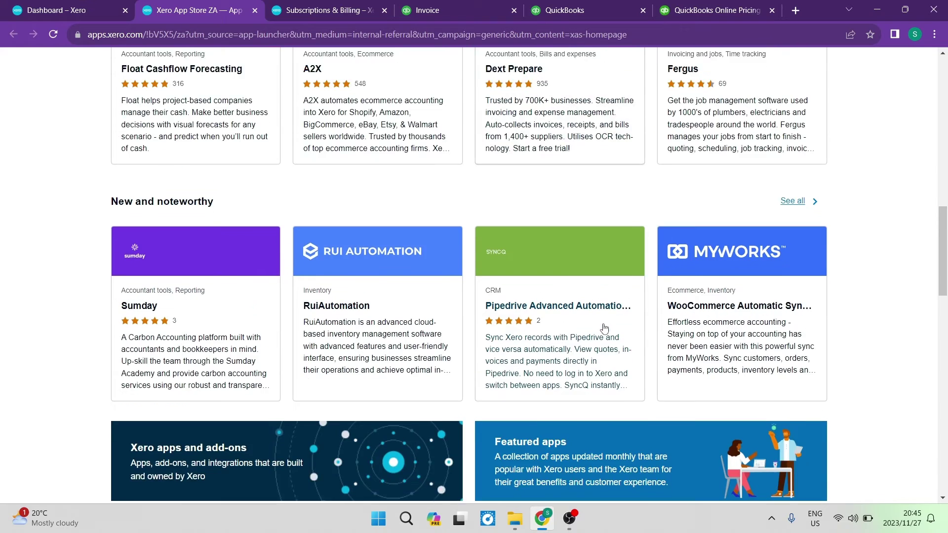
scroll(604, 328, "down", 18)
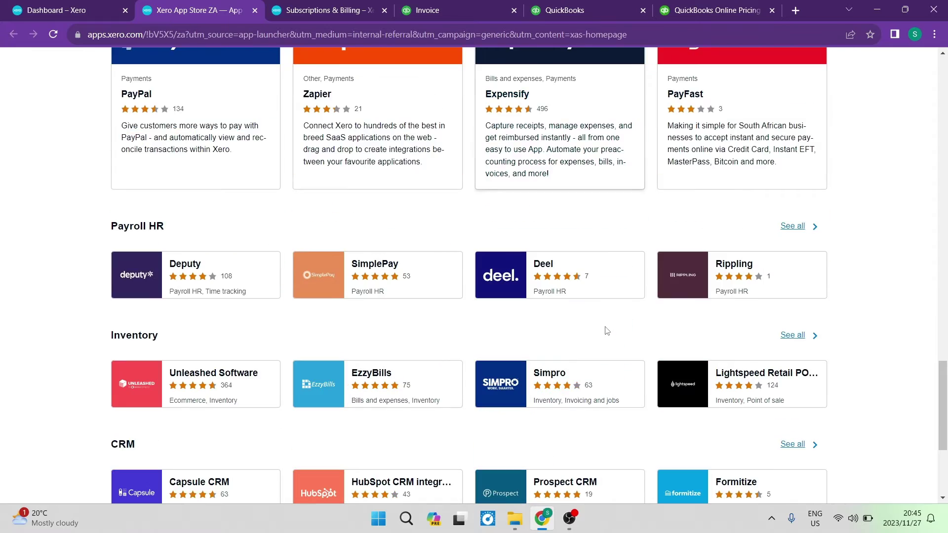
scroll(607, 331, "up", 4)
scroll(608, 331, "down", 7)
scroll(607, 331, "up", 20)
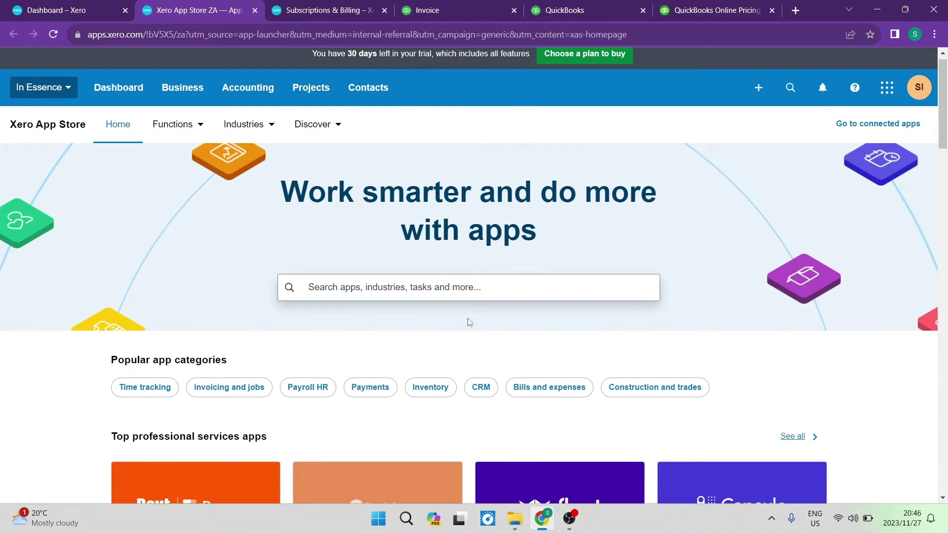
scroll(470, 321, "down", 16)
scroll(503, 281, "up", 20)
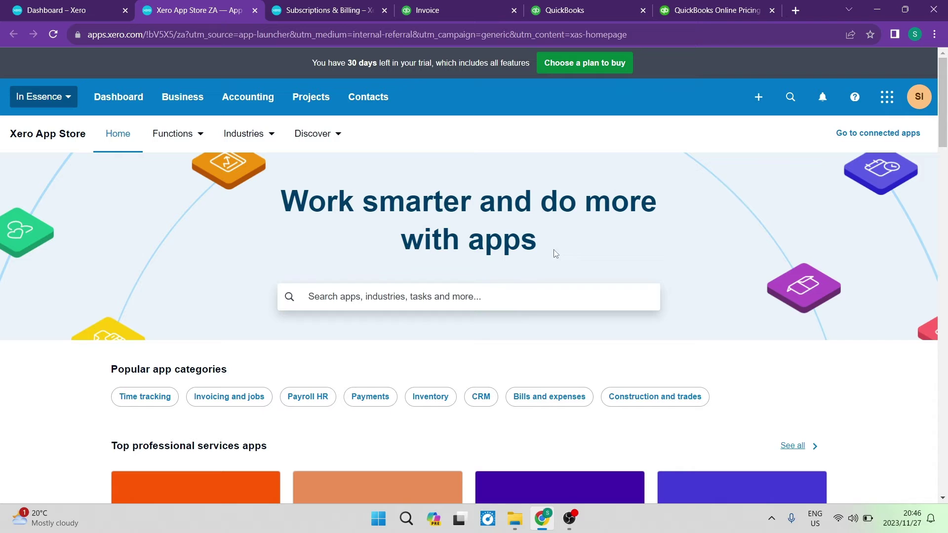
- Show QuickBooks' In Essence Get things done page and collapse the left navigation sidebar
left_click(441, 10)
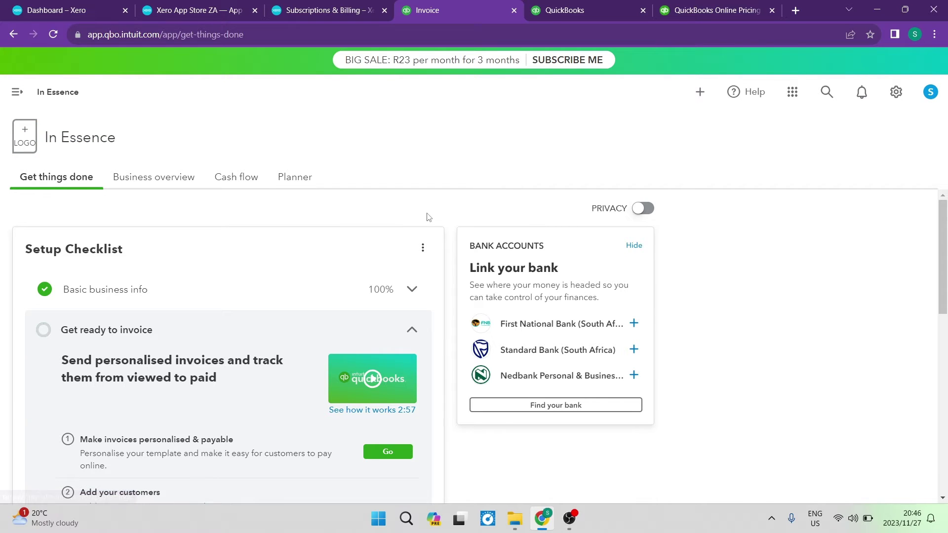
left_click(19, 94)
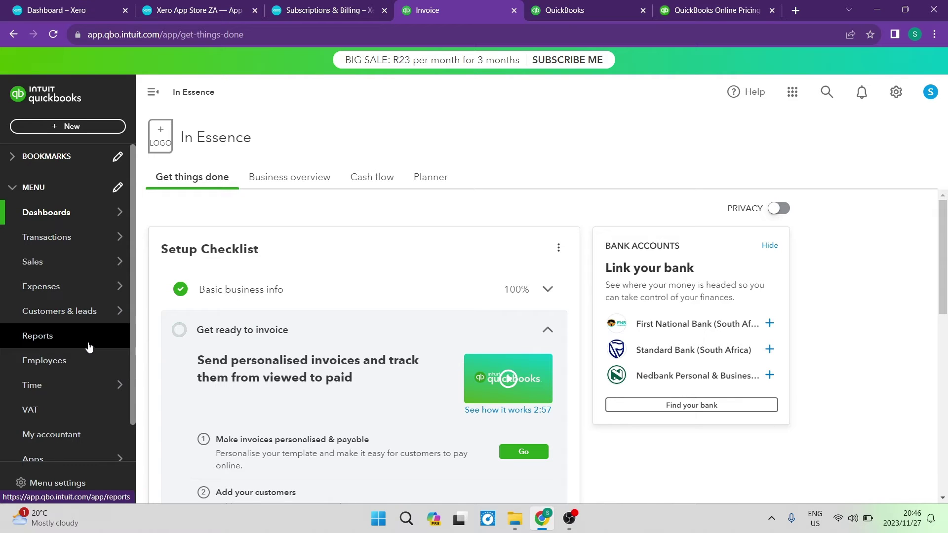
mouse_move(83, 392)
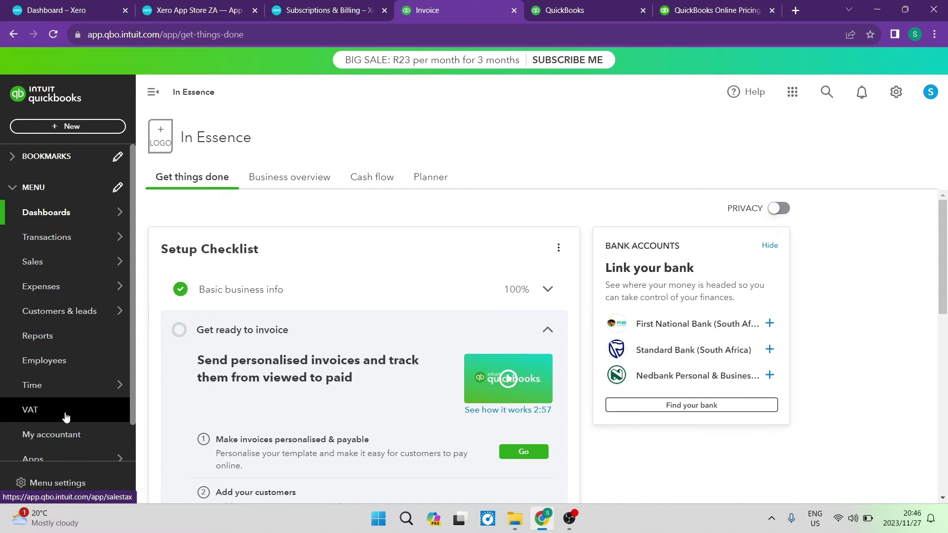
scroll(63, 418, "down", 2)
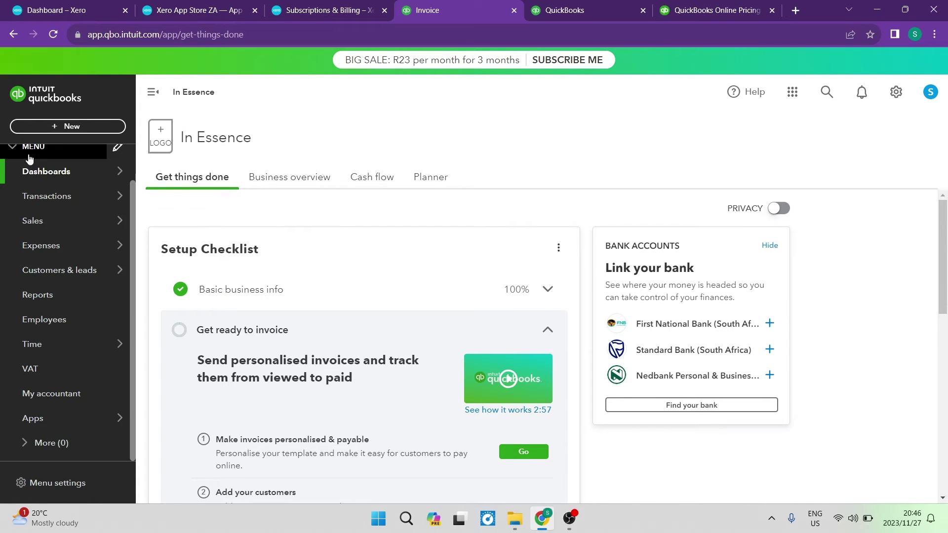
left_click(153, 92)
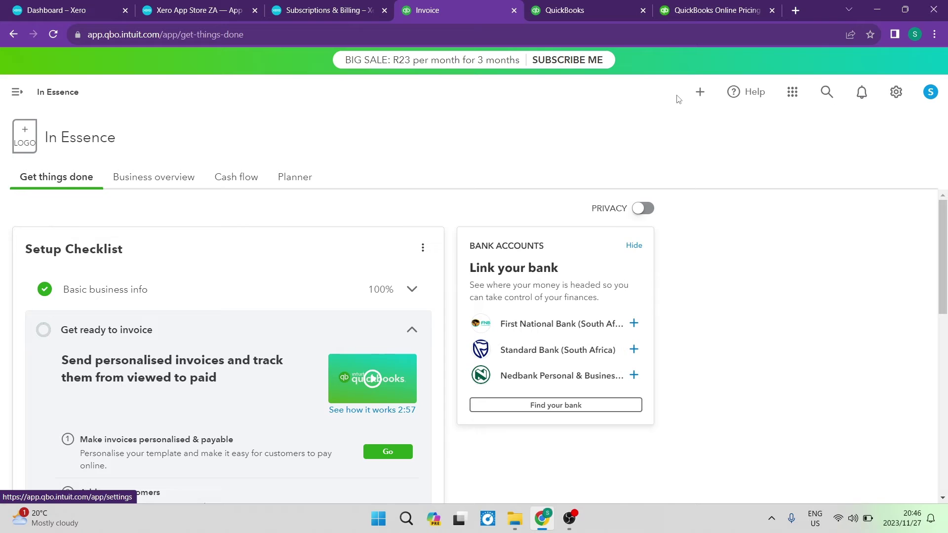
- Open the + New menu listing customer, supplier, employee and other transactions like Invoice and Bill
left_click(702, 92)
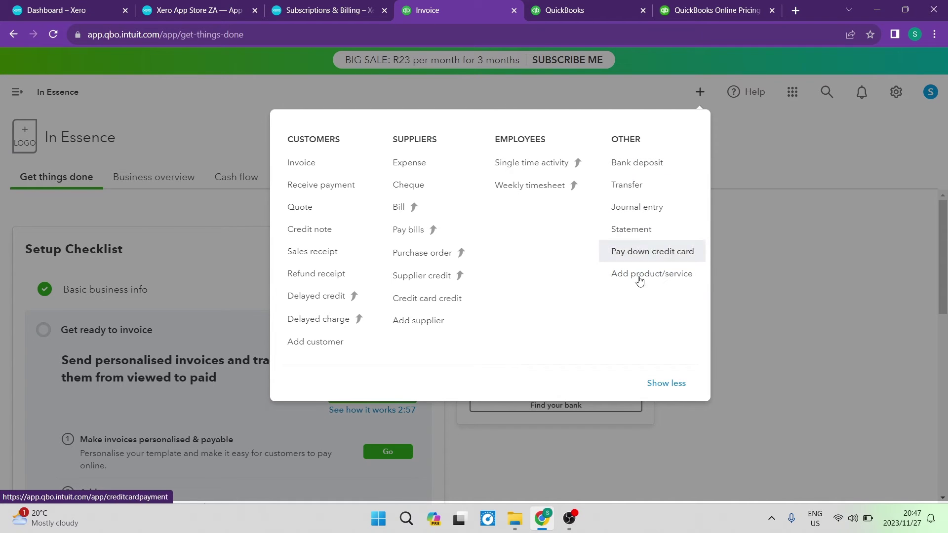
- Start new invoice 1001, dismiss the tour tip and cancel adding a new customer
left_click(306, 169)
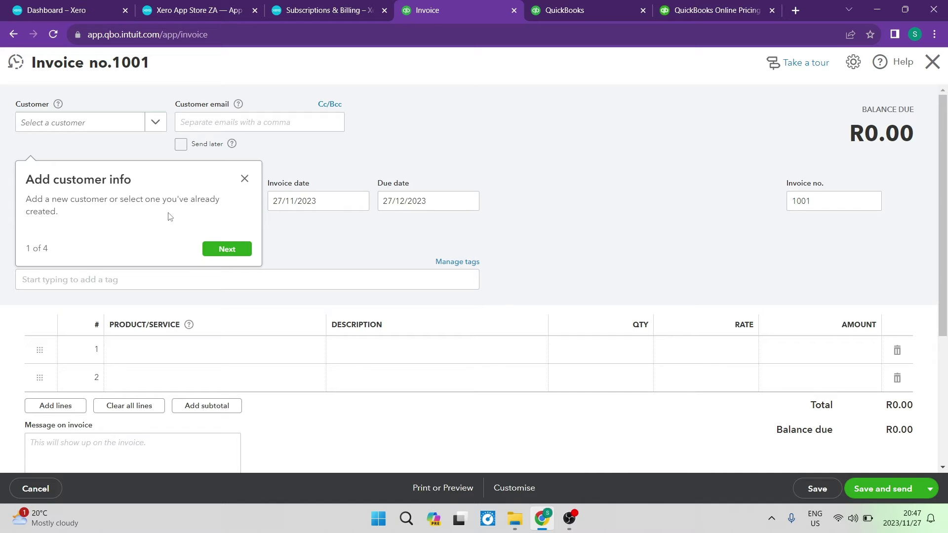
left_click(244, 179)
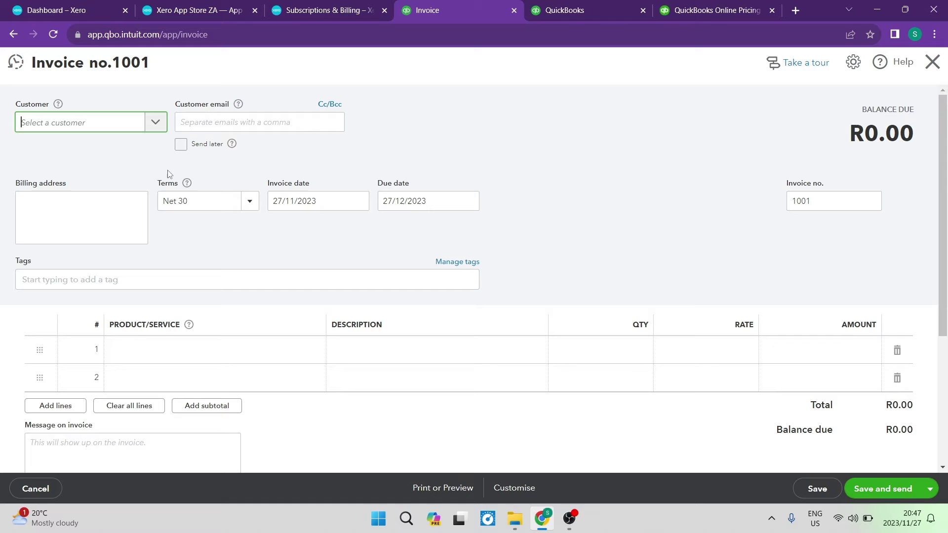
left_click(156, 125)
left_click(156, 126)
left_click(67, 130)
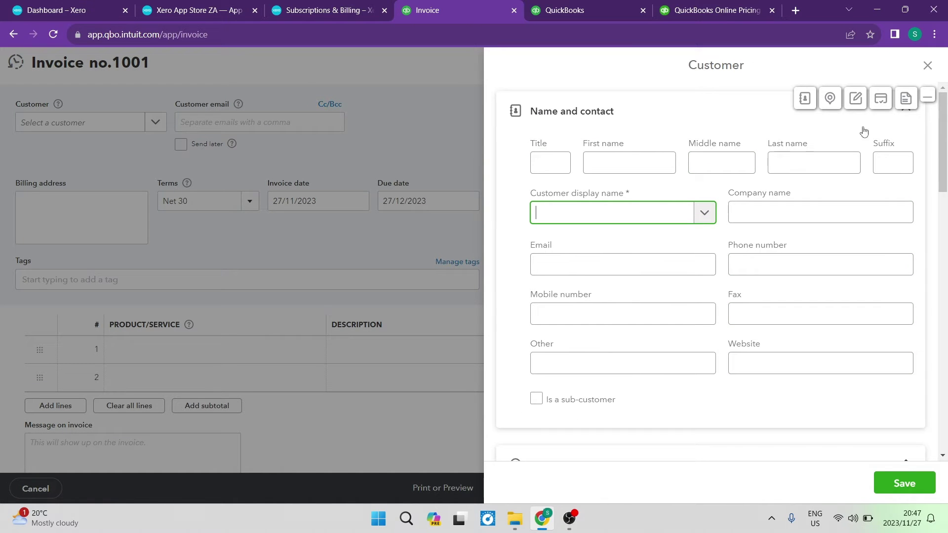
left_click(927, 66)
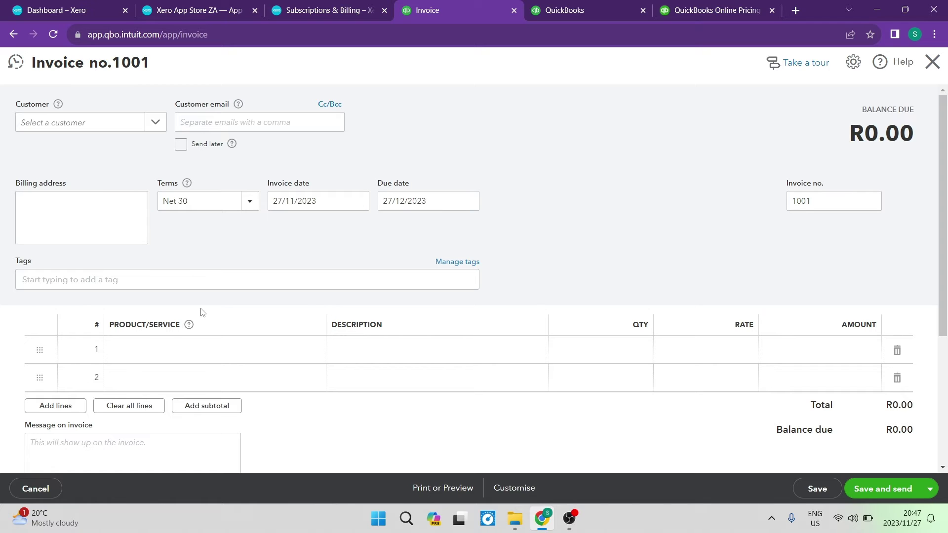
- Try the tags and line 1 fields, then add a subtotal line and highlight the balance due
left_click(90, 282)
left_click(285, 256)
scroll(262, 315, "down", 1)
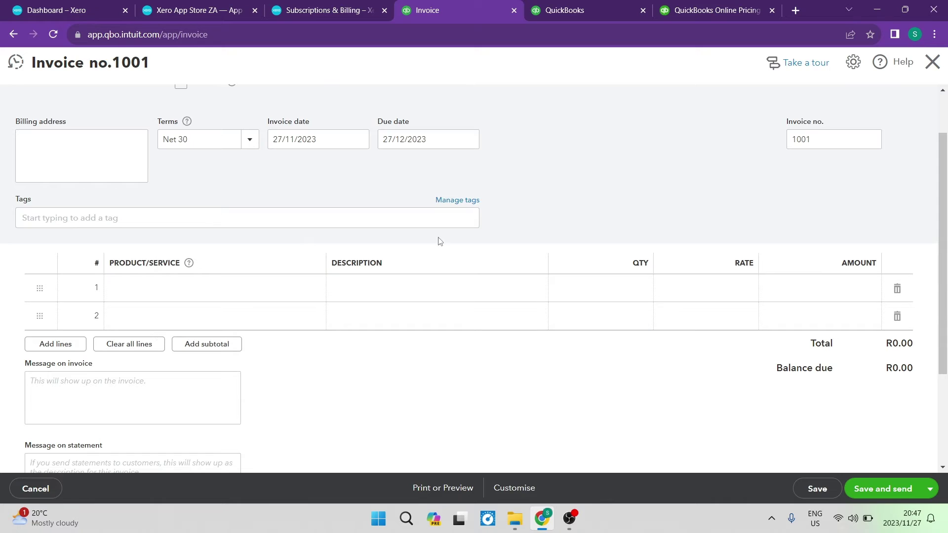
left_click(136, 290)
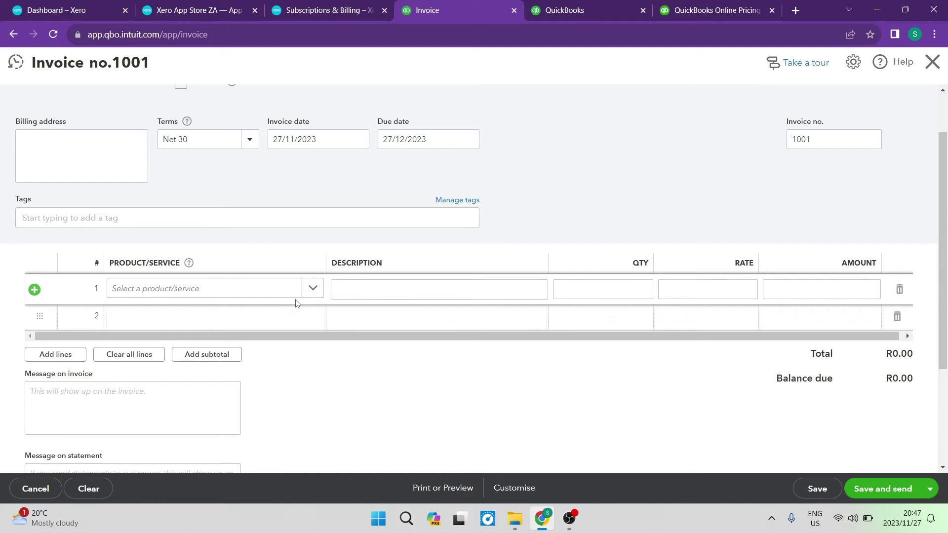
left_click(367, 291)
left_click(603, 291)
left_click(695, 294)
left_click(798, 294)
left_click(237, 358)
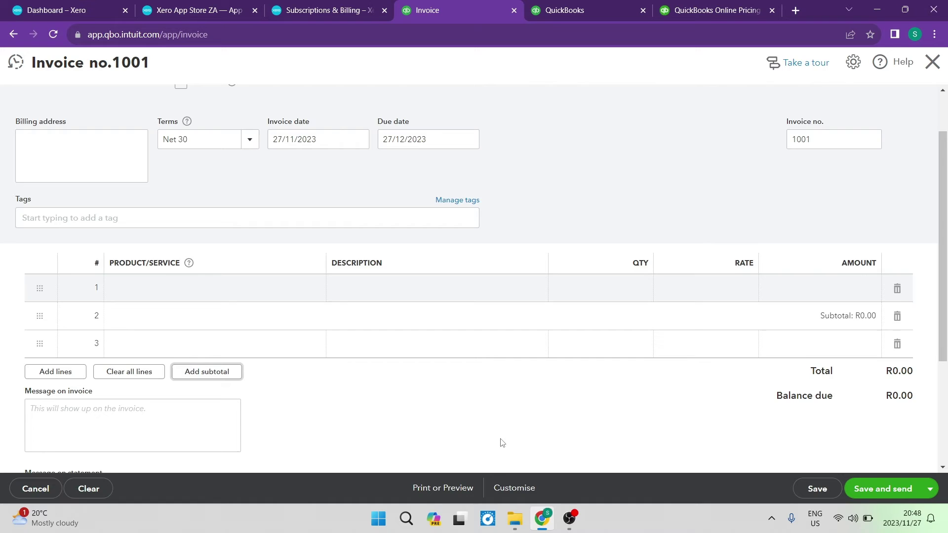
scroll(869, 406, "down", 3)
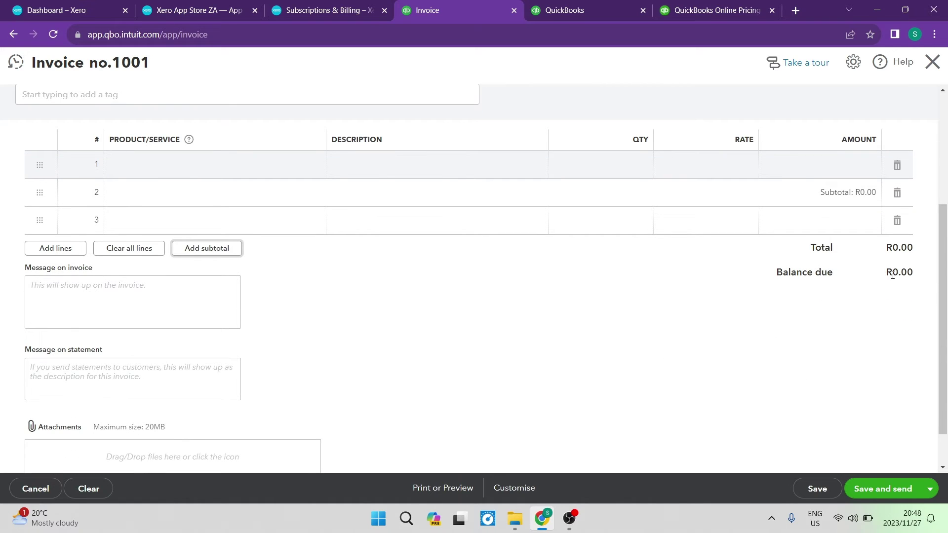
left_click_drag(893, 275, 929, 286)
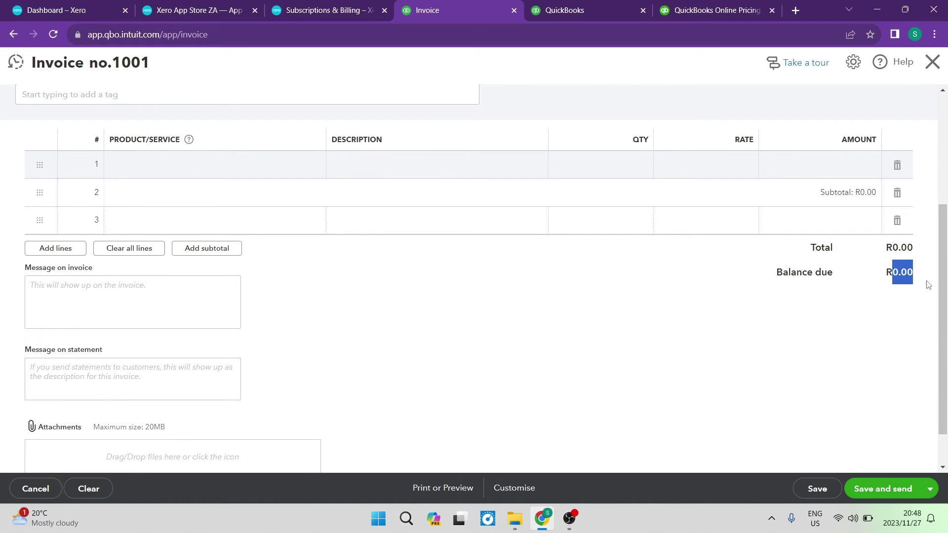
left_click(930, 489)
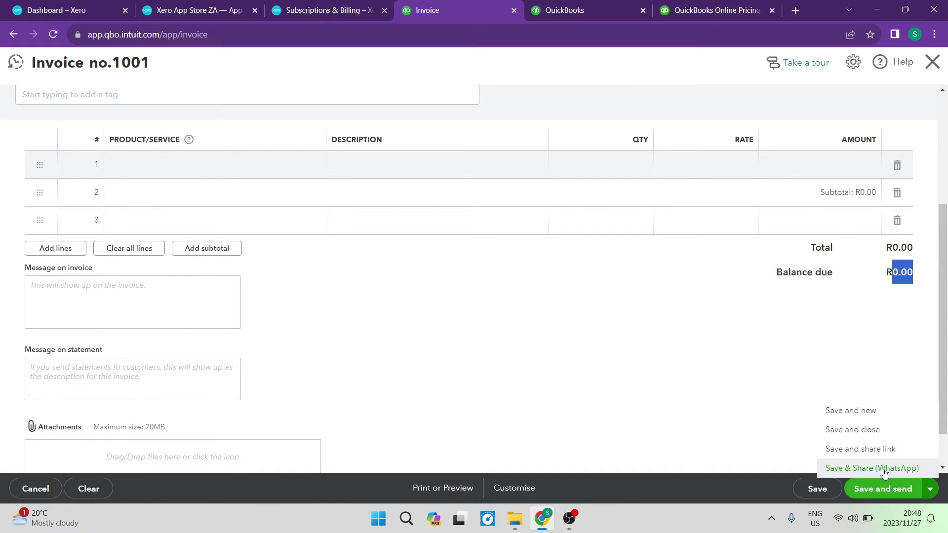
left_click(563, 408)
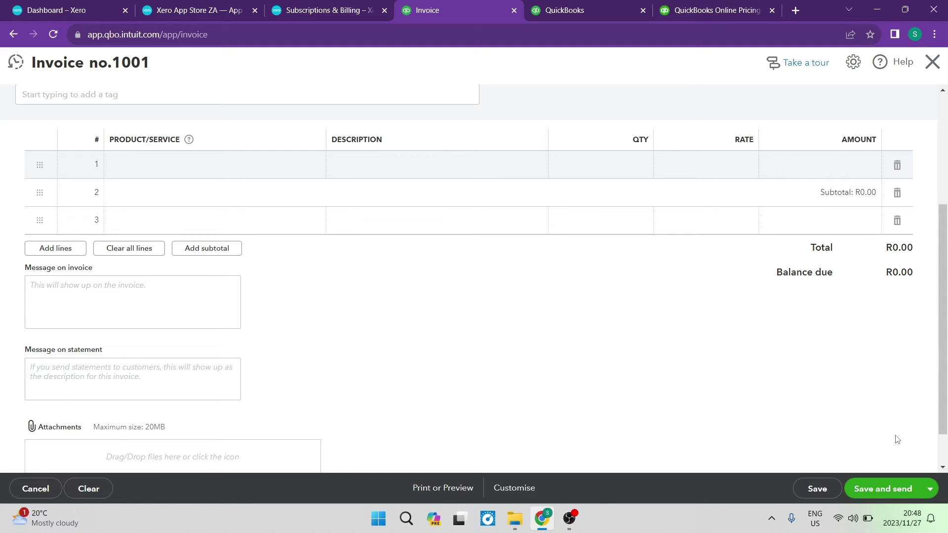
left_click(931, 489)
left_click(931, 489)
scroll(589, 277, "up", 4)
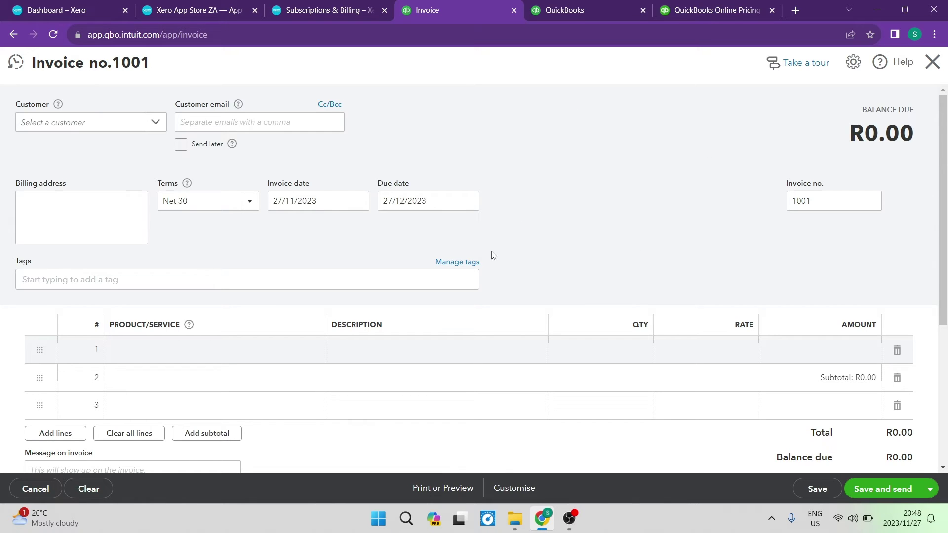
scroll(368, 294, "down", 5)
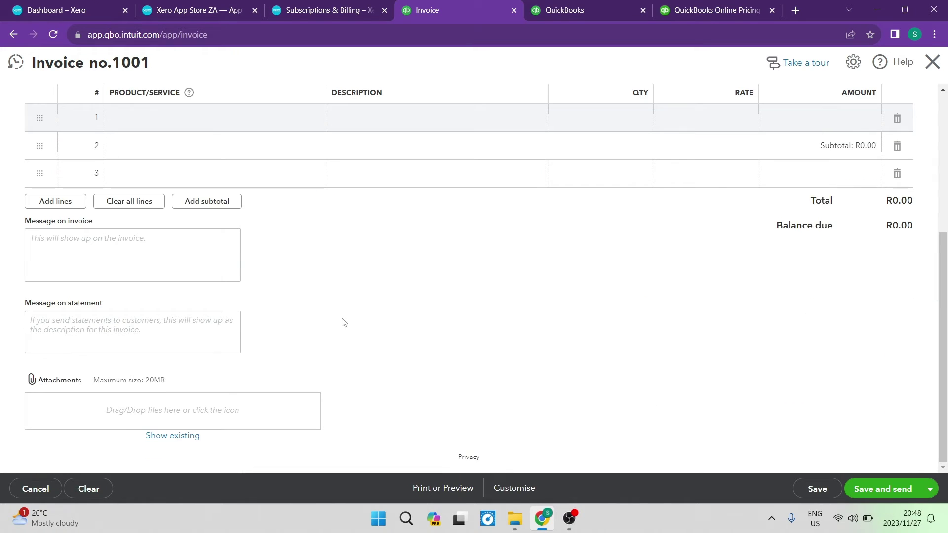
scroll(344, 323, "up", 5)
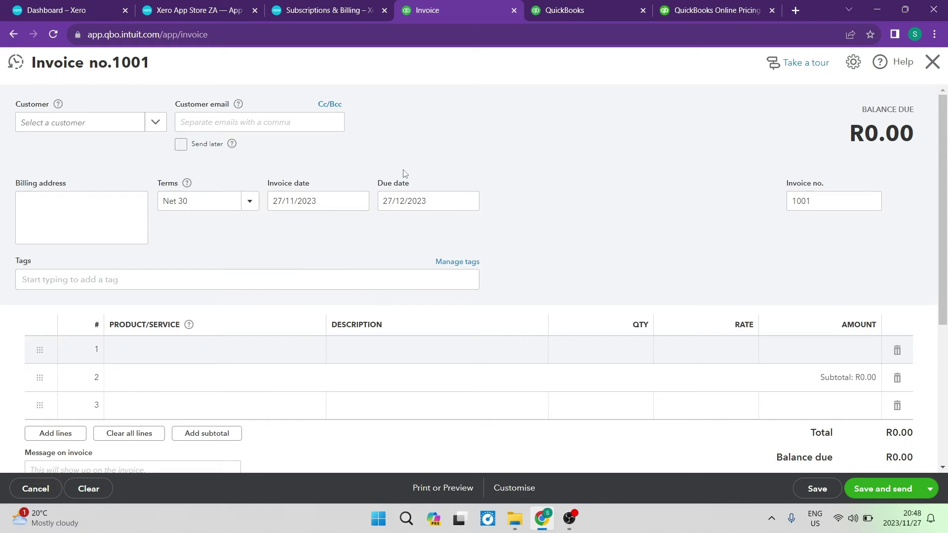
- Switch to QuickBooks' Find apps page and glance at the My apps dialog before closing it
left_click(36, 9)
key("ctrl+5")
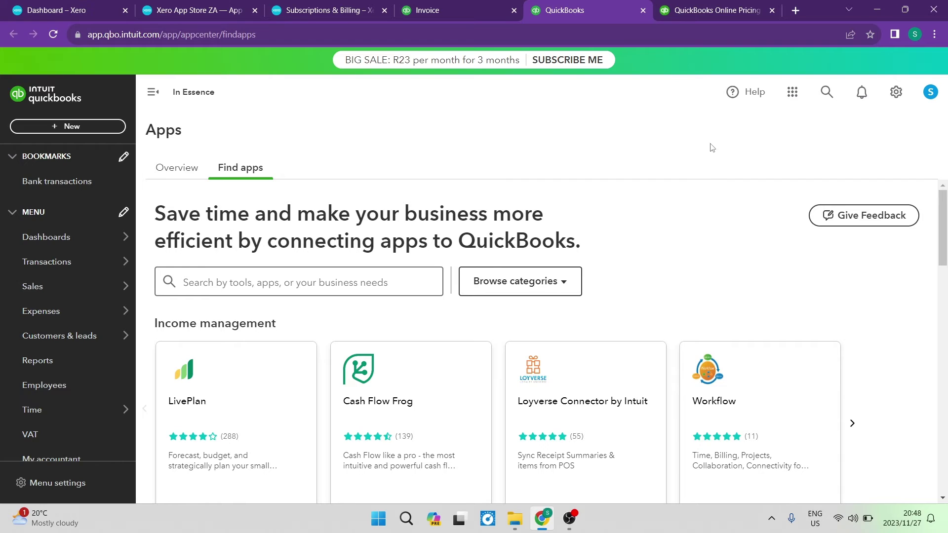
left_click(793, 91)
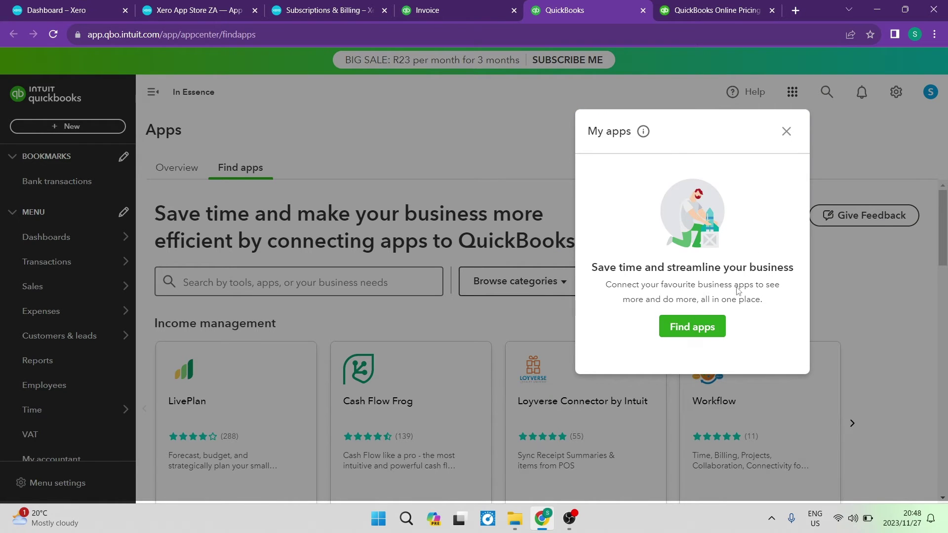
left_click(787, 131)
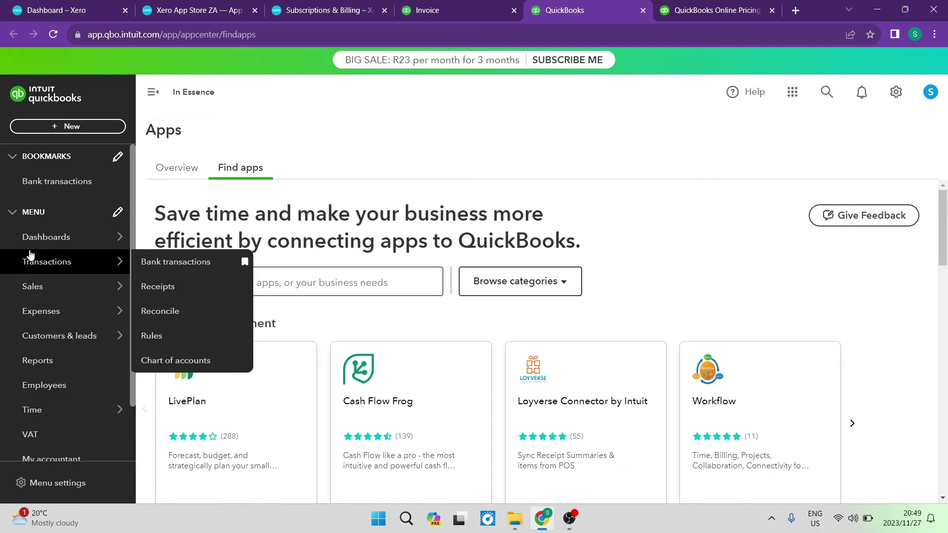
scroll(74, 223, "down", 2)
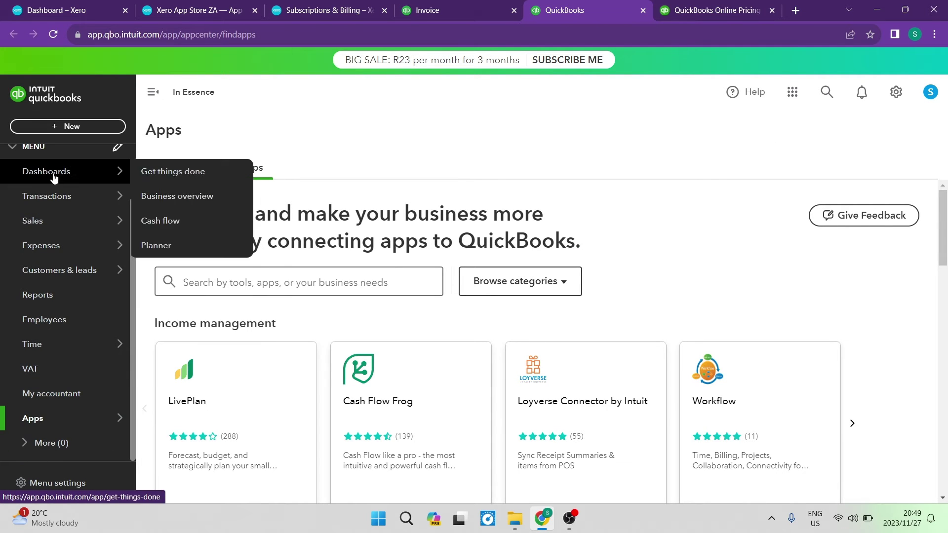
mouse_move(57, 420)
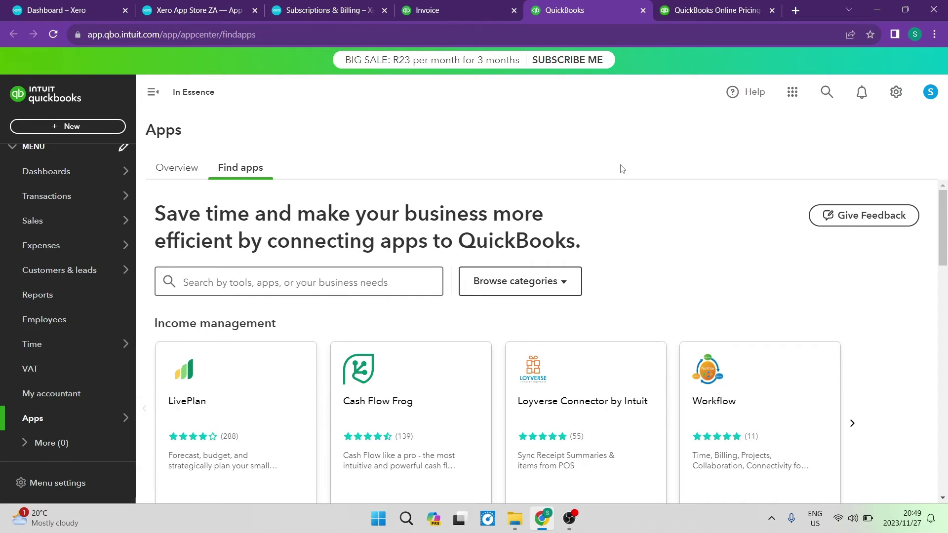
- Collapse the QuickBooks sidebar and preview the Find apps category list
left_click(153, 92)
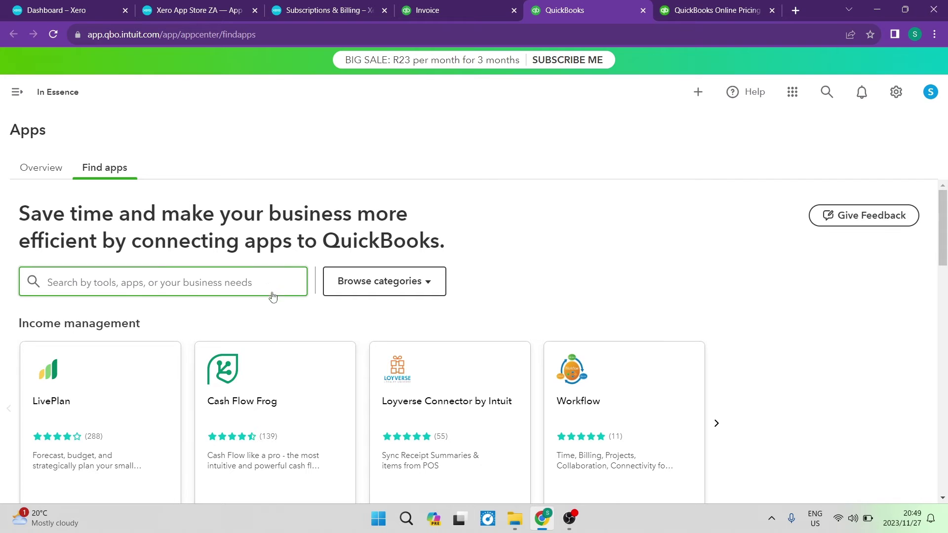
left_click(435, 286)
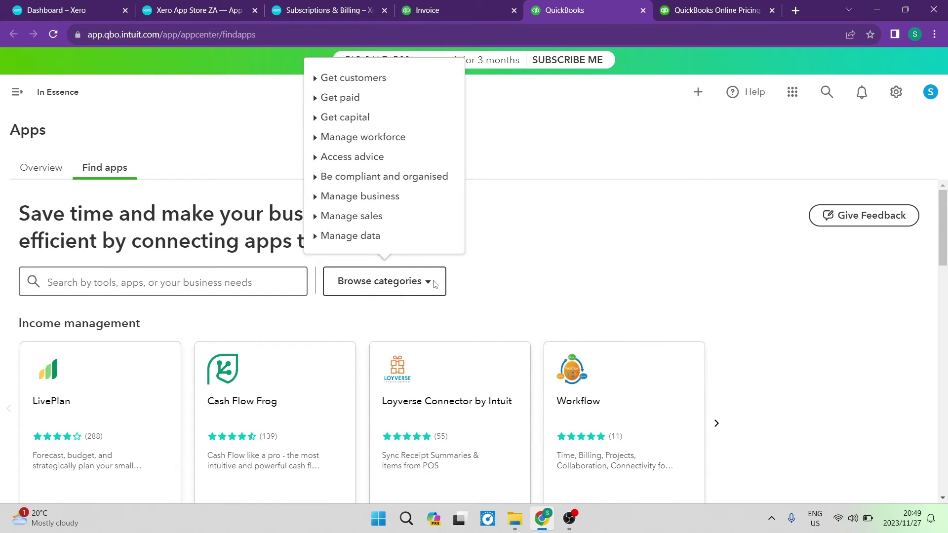
left_click(222, 277)
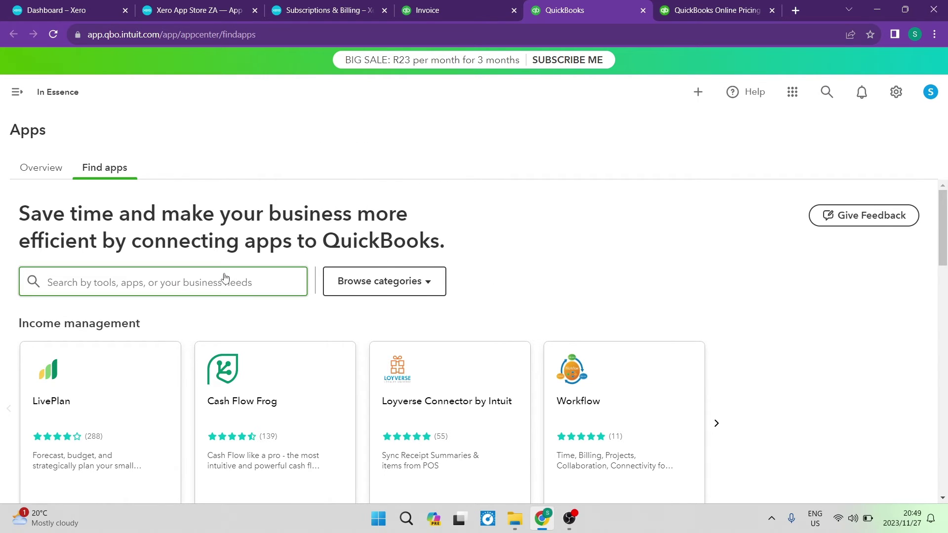
- Scroll through the time tracking and invoicing app listings, then return to the Xero dashboard
scroll(471, 332, "down", 3)
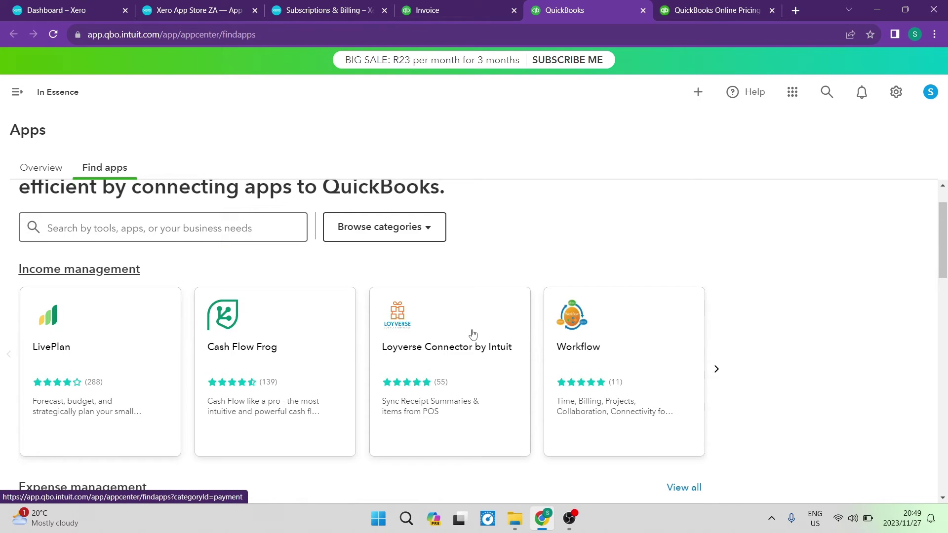
scroll(386, 297, "down", 5)
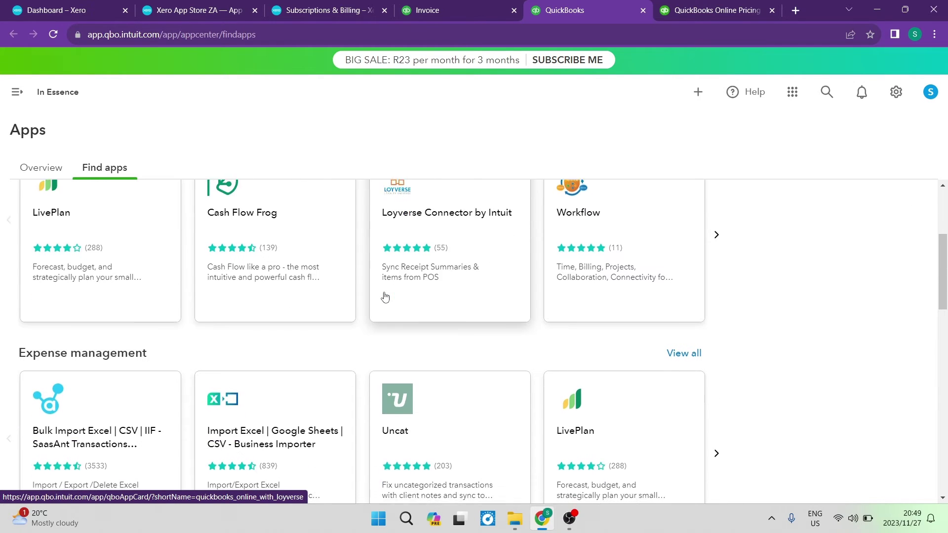
scroll(386, 296, "down", 6)
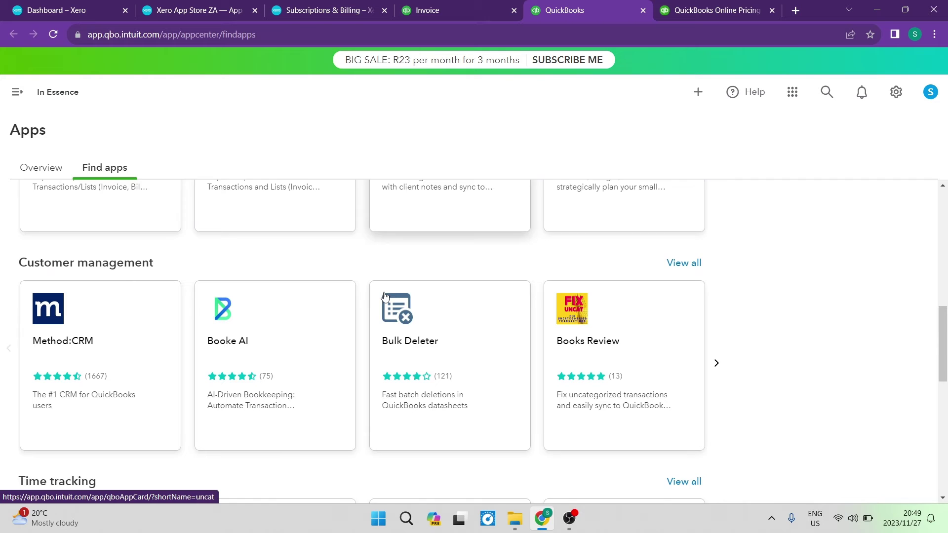
scroll(386, 296, "down", 5)
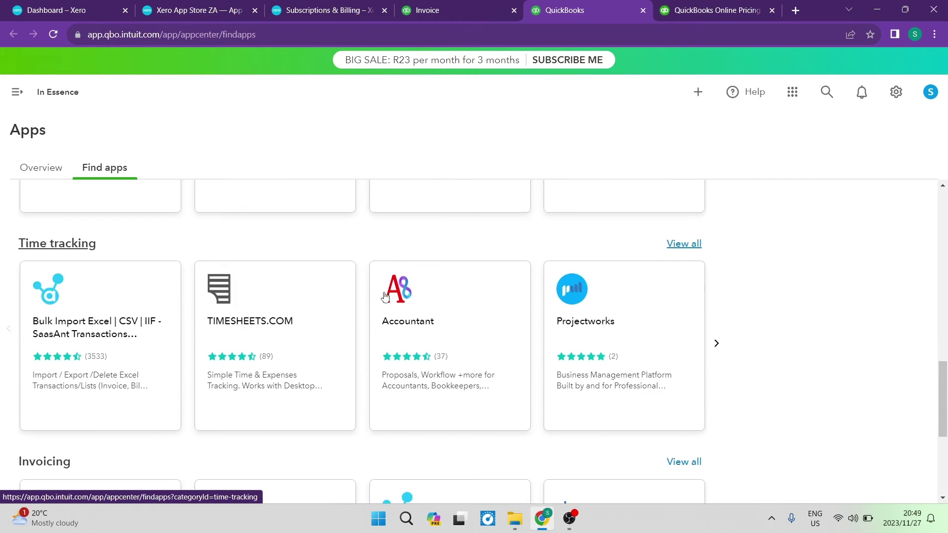
scroll(385, 317, "down", 1)
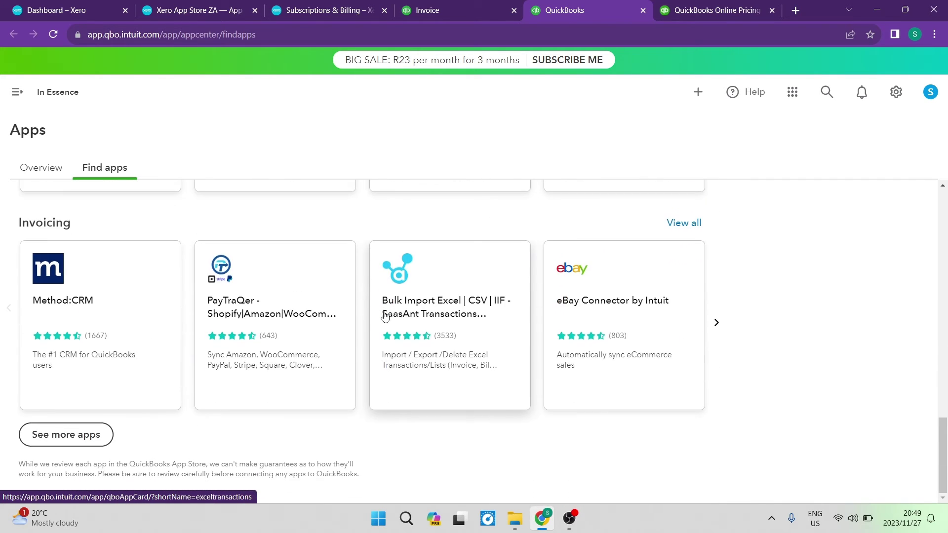
scroll(385, 316, "up", 20)
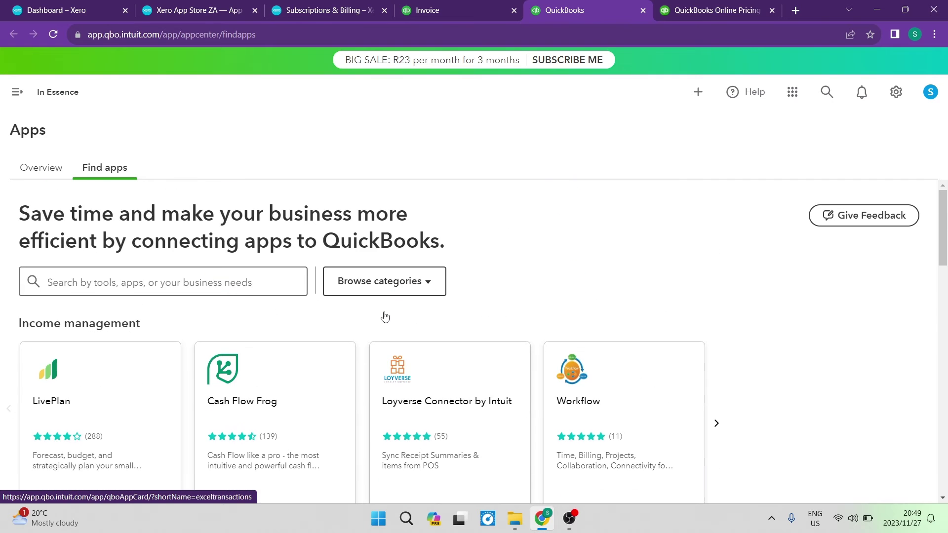
scroll(584, 329, "down", 8)
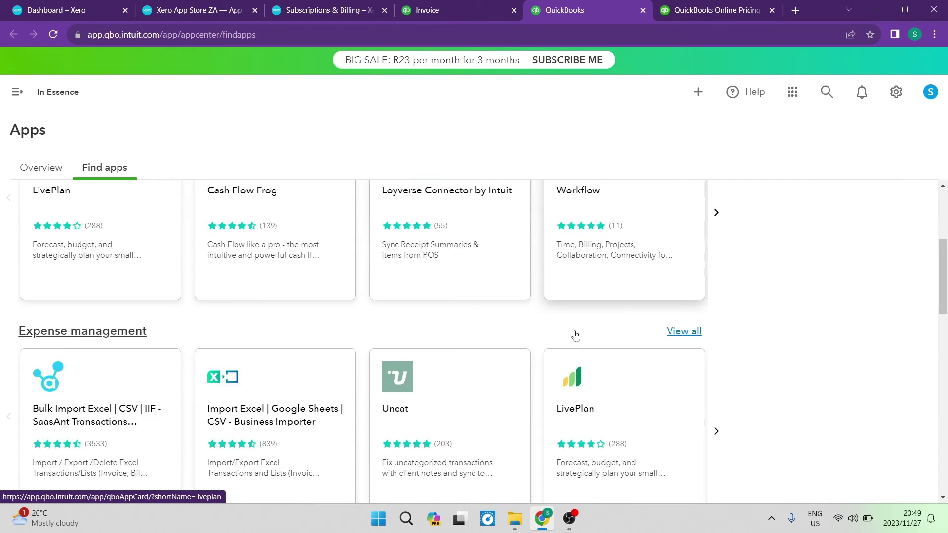
scroll(477, 358, "up", 8)
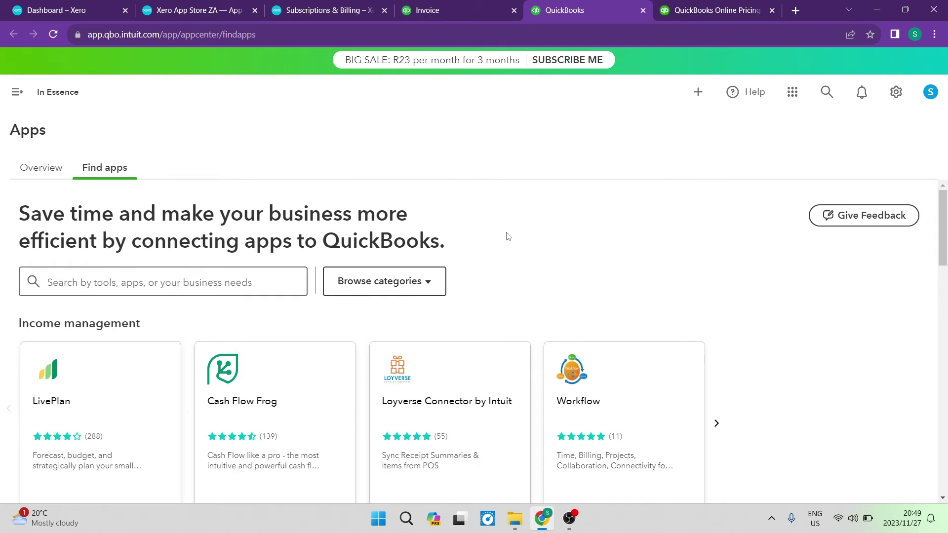
left_click(428, 10)
left_click(91, 13)
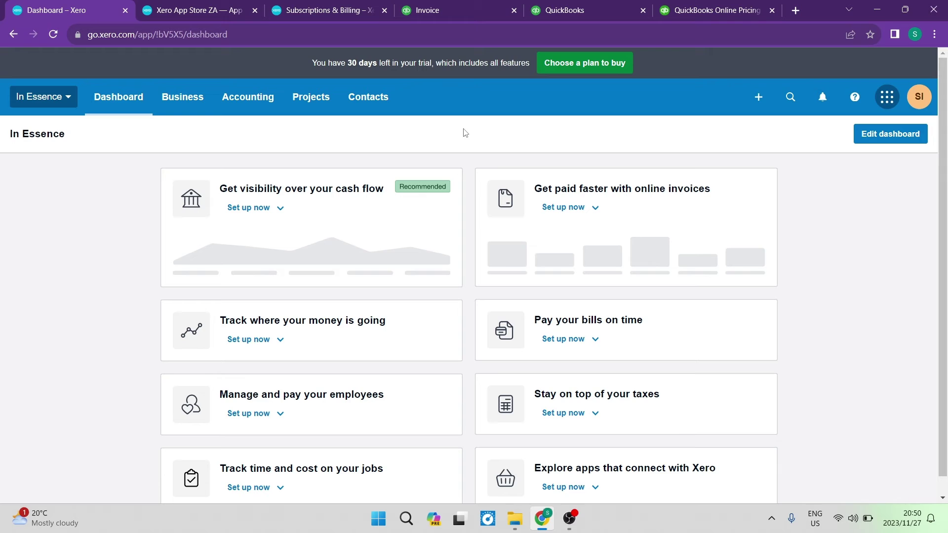
left_click(451, 9)
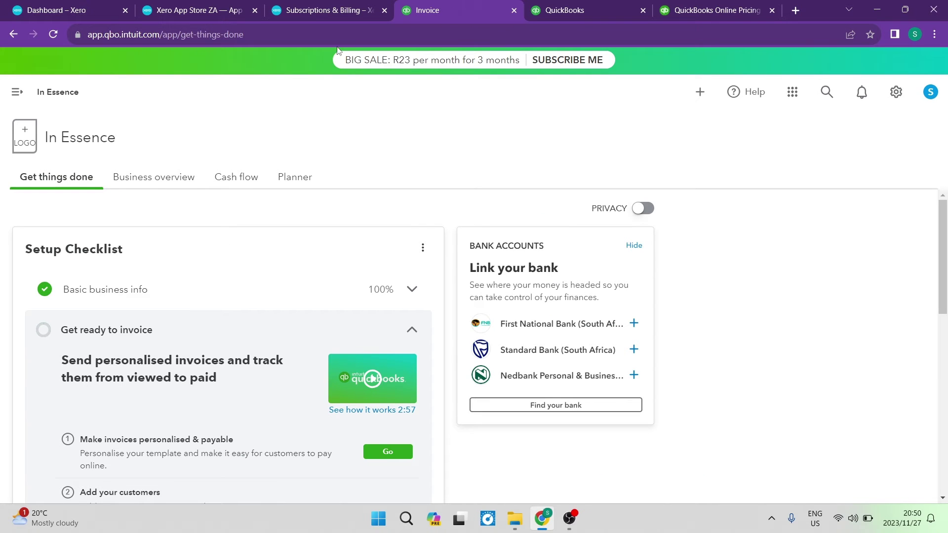
left_click(55, 14)
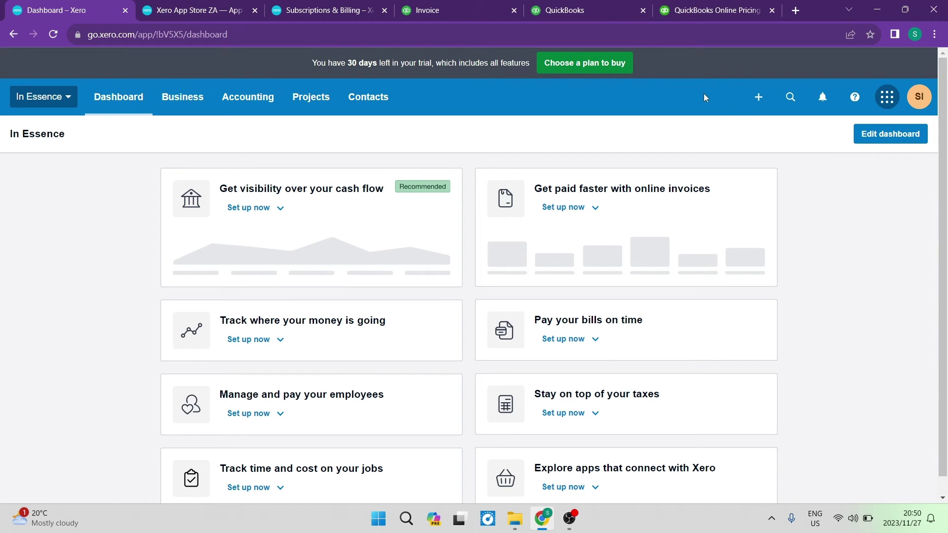
left_click(756, 98)
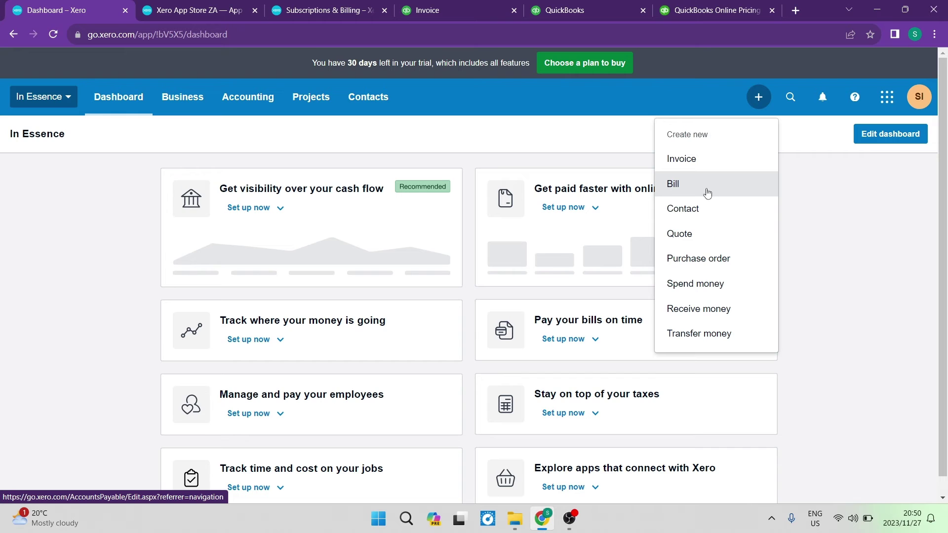
left_click(819, 210)
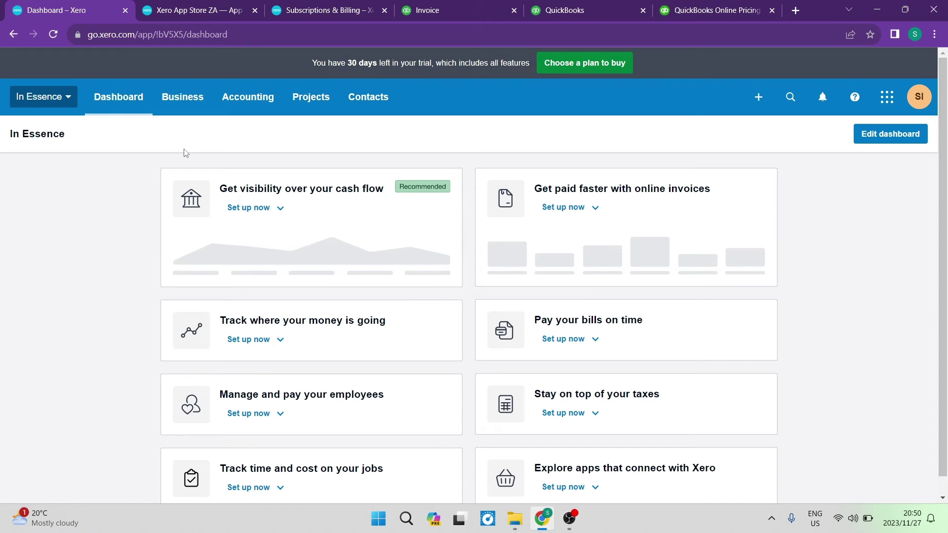
left_click(424, 15)
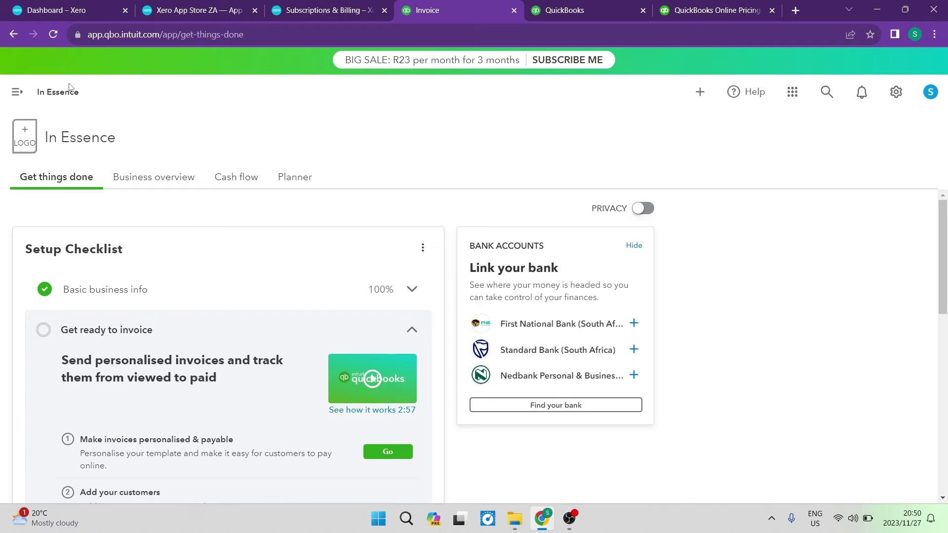
left_click(56, 19)
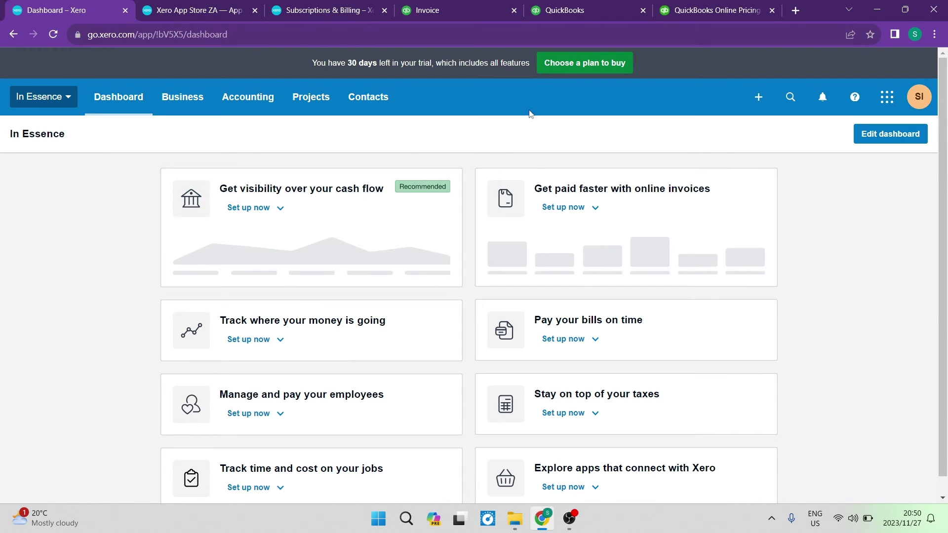
left_click(759, 98)
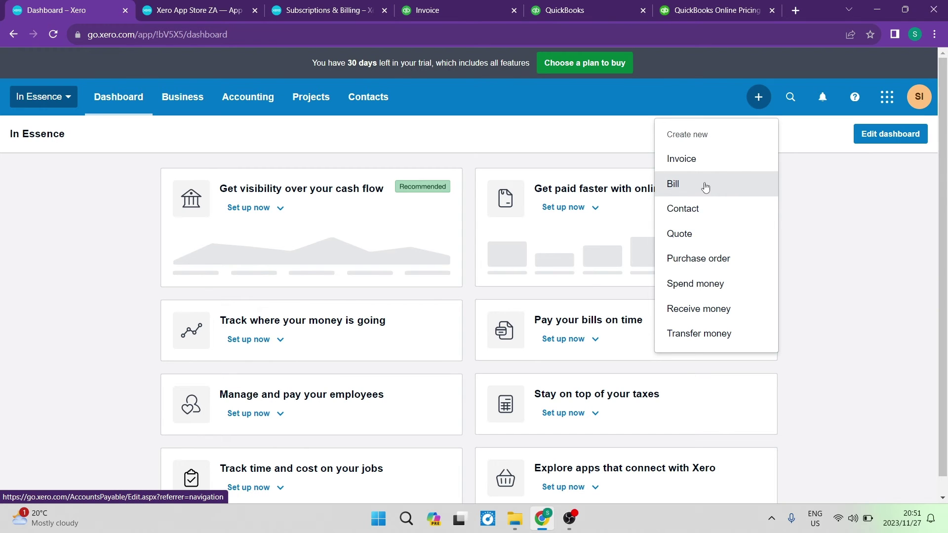
left_click(804, 221)
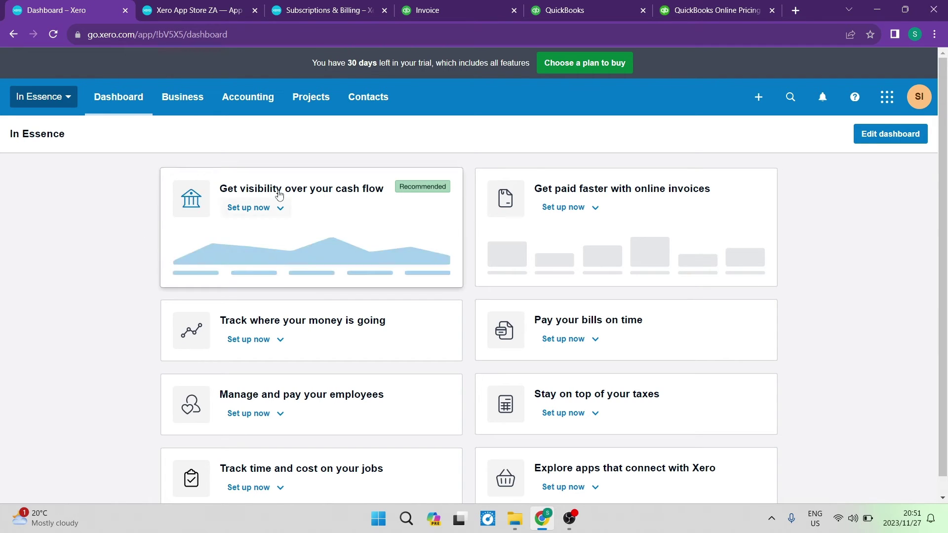
- On the QuickBooks home page, expand the full + New transaction list, shorten it with Show less, and close it
left_click(475, 12)
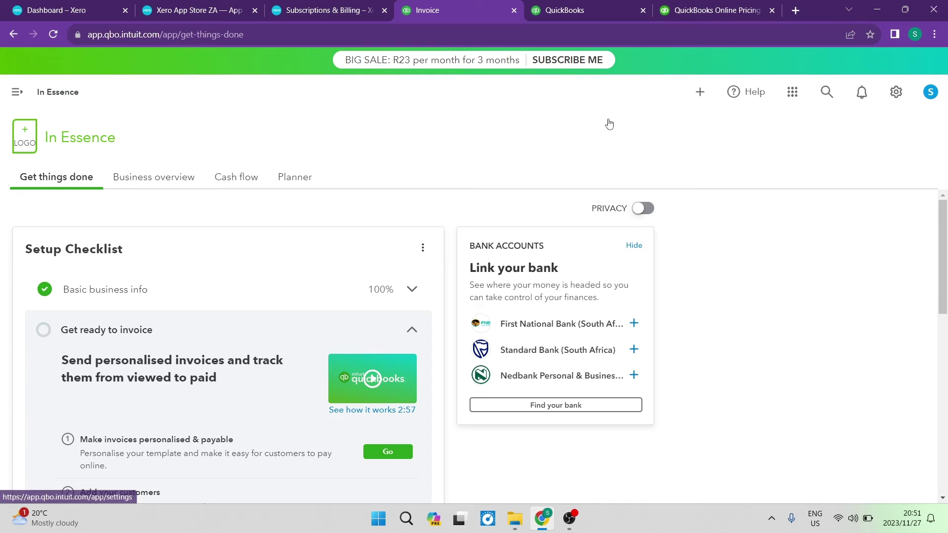
left_click(700, 92)
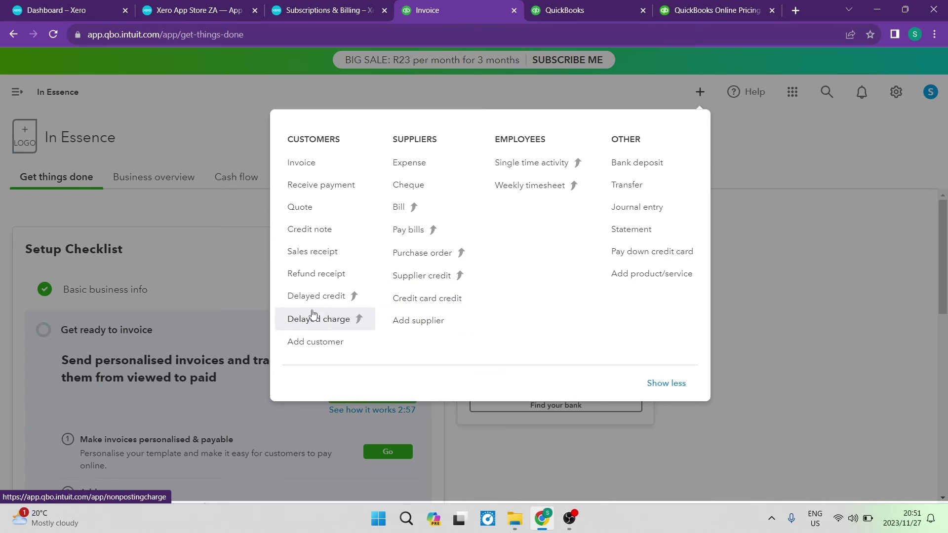
left_click(665, 383)
left_click(790, 159)
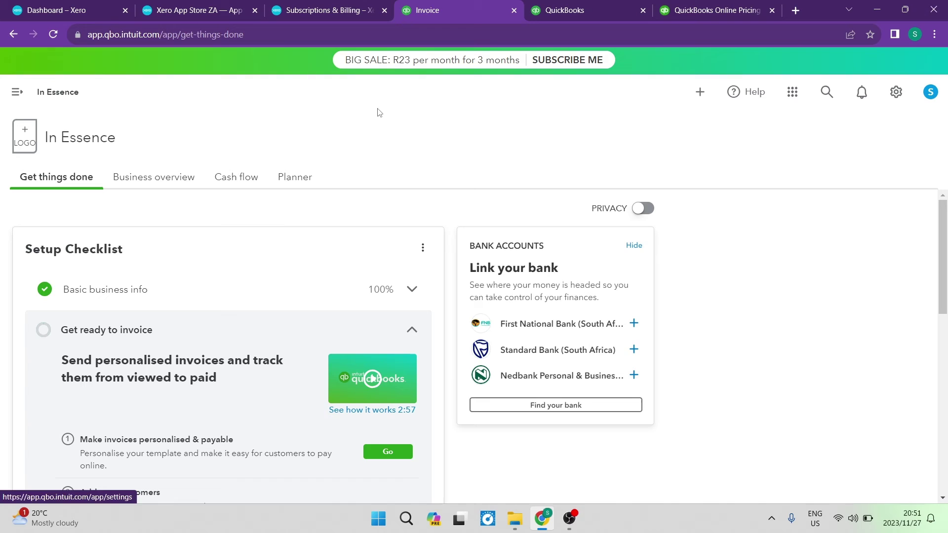
- Scroll the Xero App Store home page, then scroll QuickBooks' Find apps catalogue for comparison
left_click(223, 15)
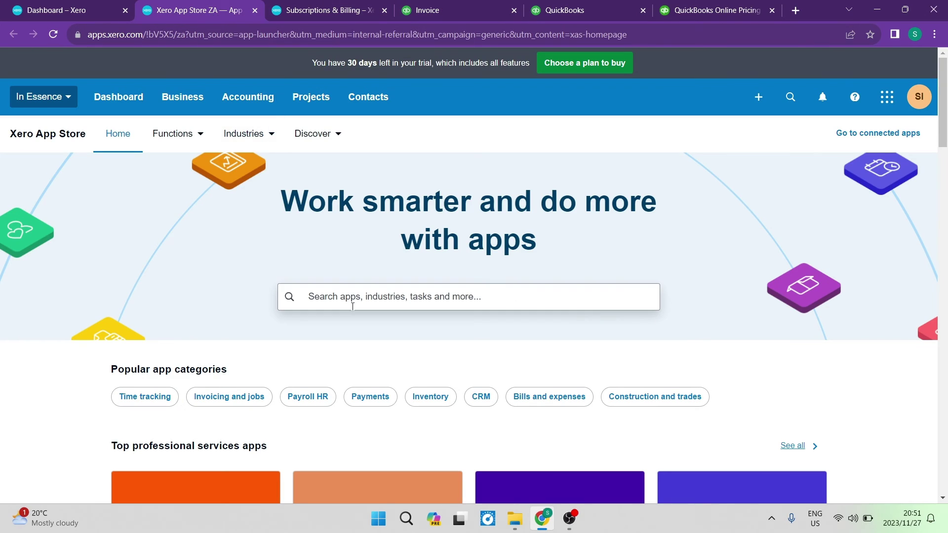
scroll(341, 321, "down", 5)
scroll(340, 325, "down", 12)
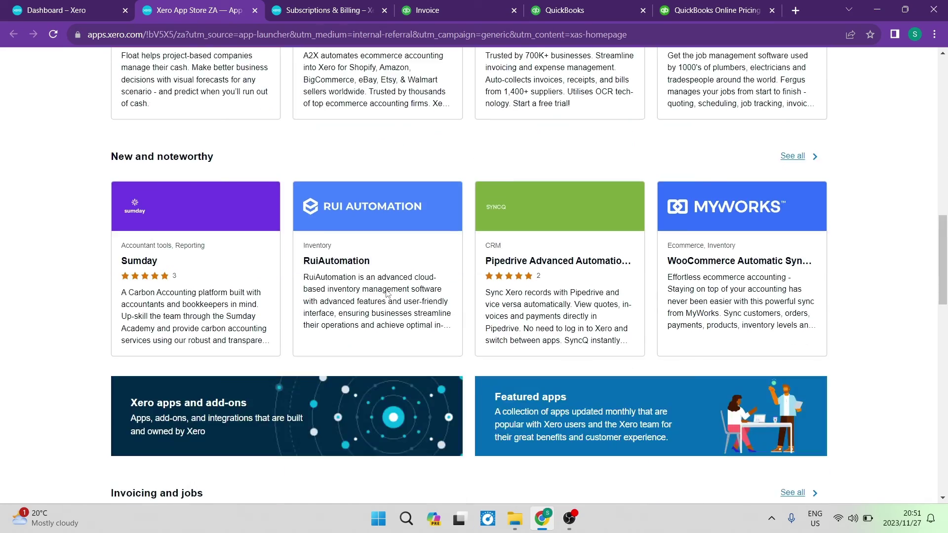
scroll(388, 293, "up", 7)
scroll(388, 293, "up", 8)
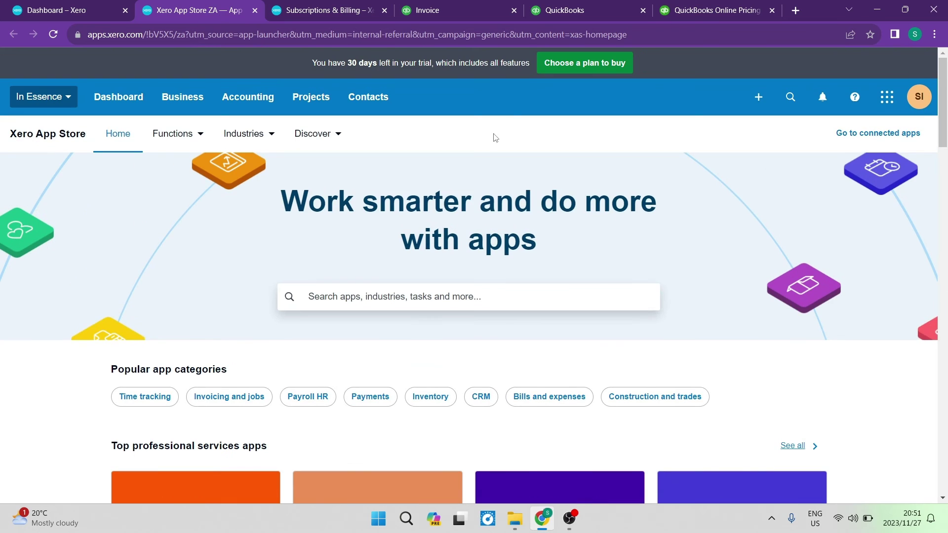
left_click(547, 11)
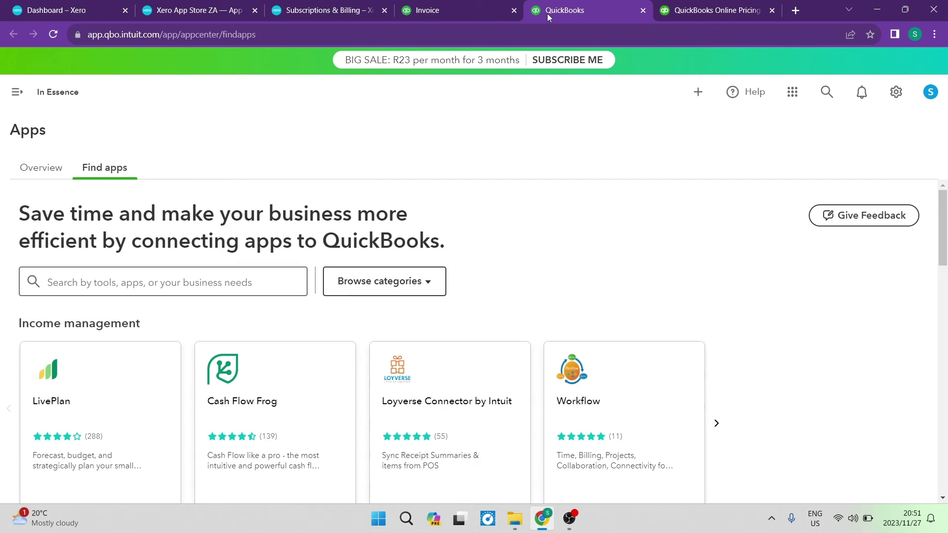
scroll(349, 262, "down", 5)
scroll(349, 262, "down", 10)
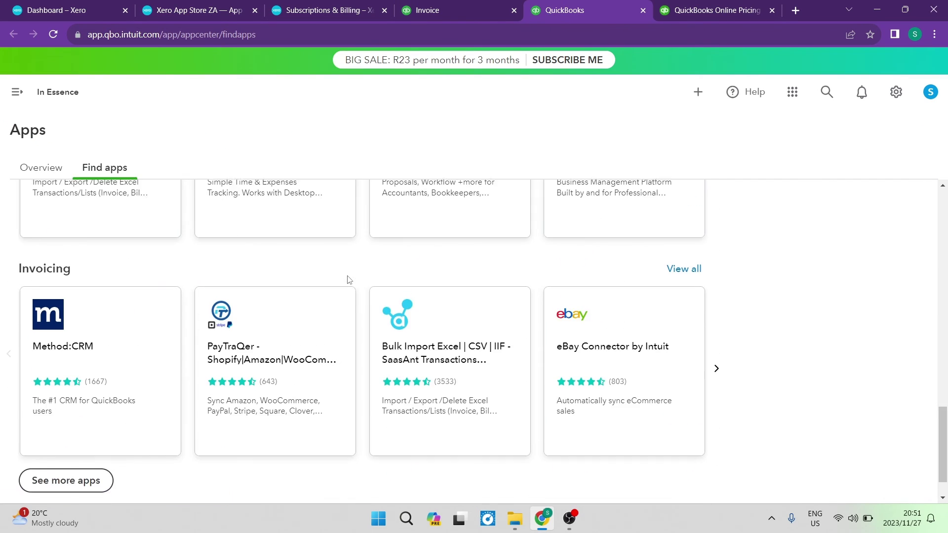
scroll(235, 320, "up", 15)
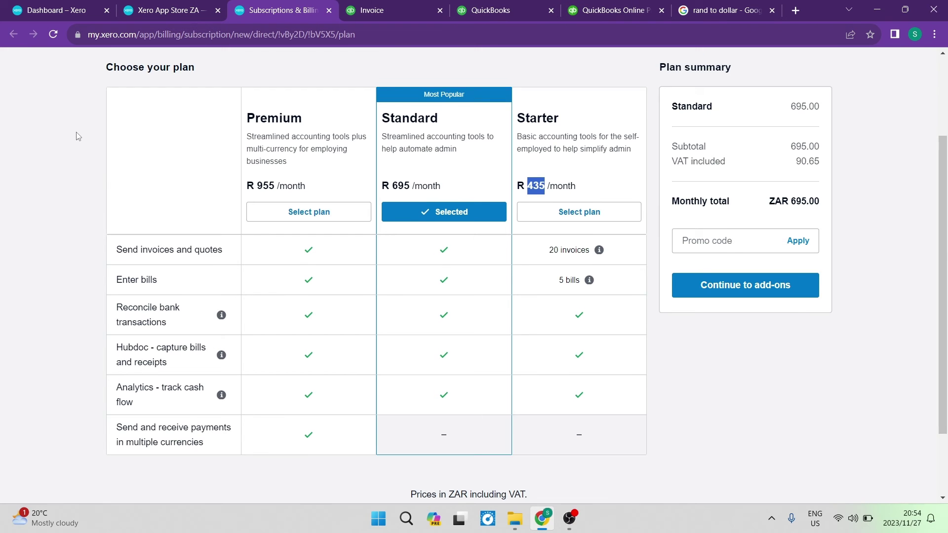
scroll(76, 131, "up", 3)
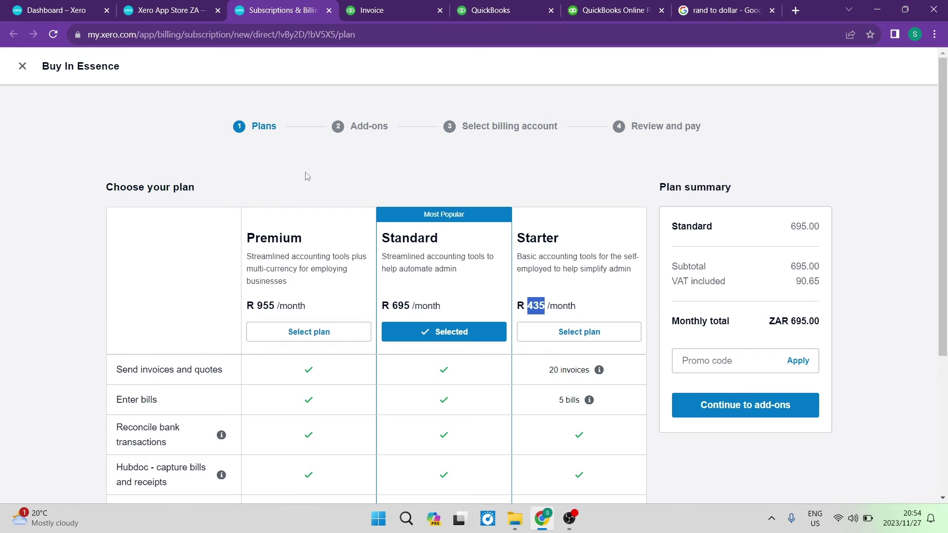
scroll(395, 166, "down", 2)
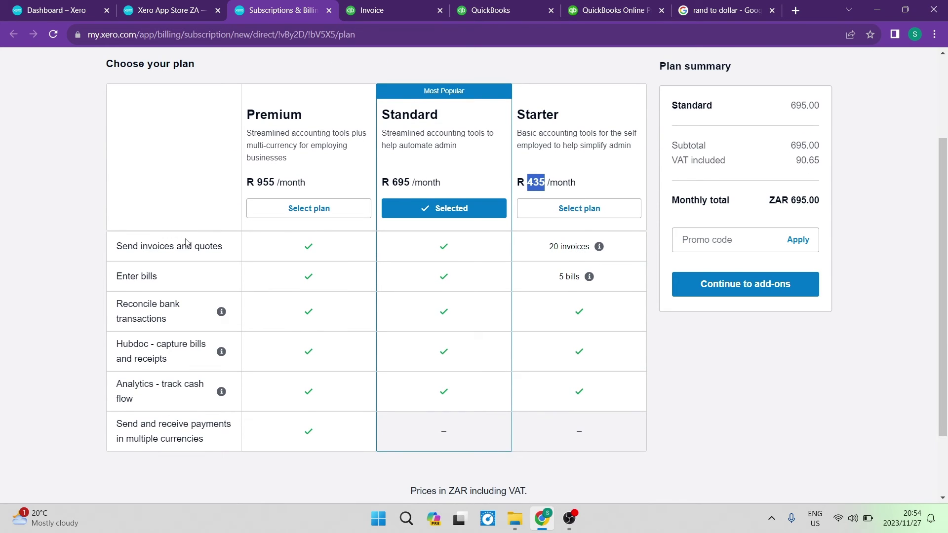
left_click(596, 182)
left_click_drag(547, 188, 529, 185)
- Convert Xero Starter's R435 in Google's currency converter, showing 23,29 US dollars
left_click(710, 10)
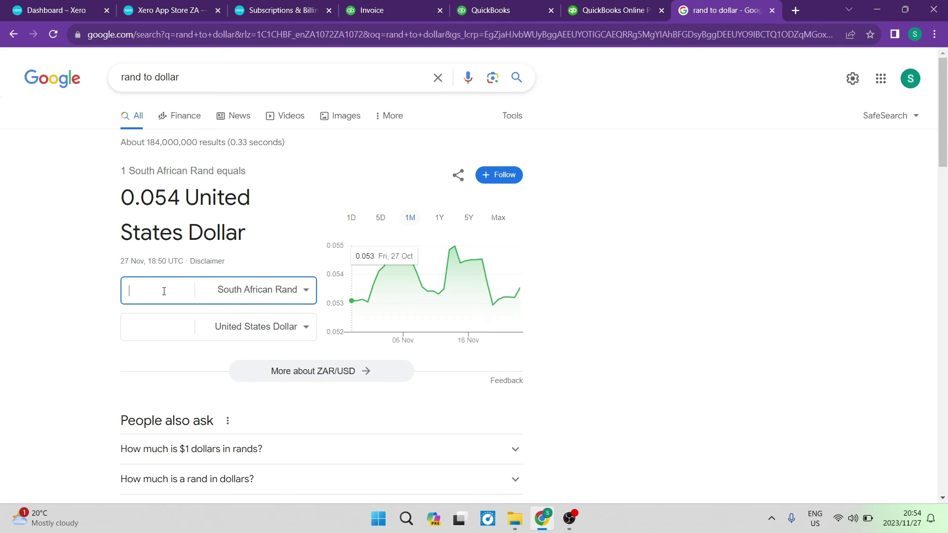
type("435")
left_click_drag(155, 328, 127, 334)
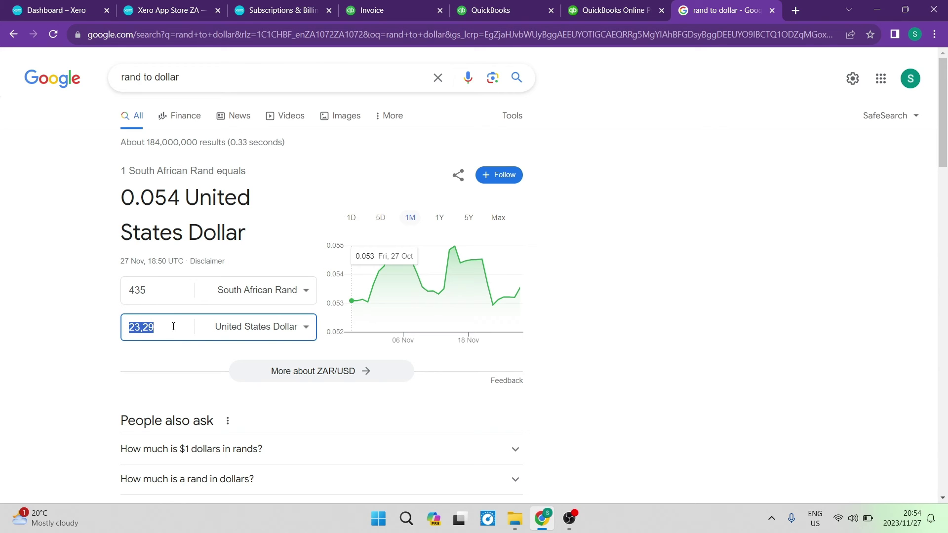
- Return to Xero's plan comparison and highlight the Starter plan's R435 price
left_click(279, 10)
left_click(538, 184)
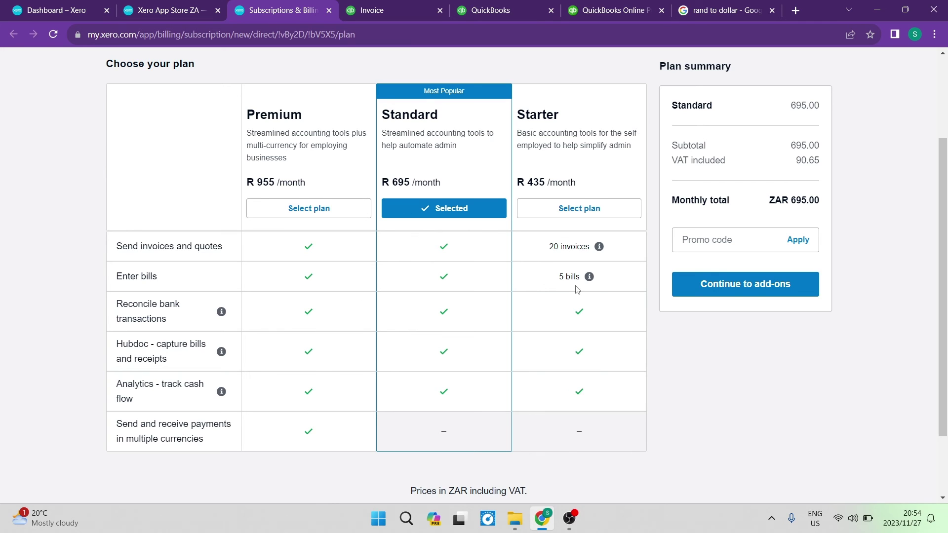
double_click(536, 183)
- Convert QuickBooks Simple Start's R264.50 list price: 264 rand equals 14,14 US dollars
left_click(609, 14)
scroll(262, 228, "down", 1)
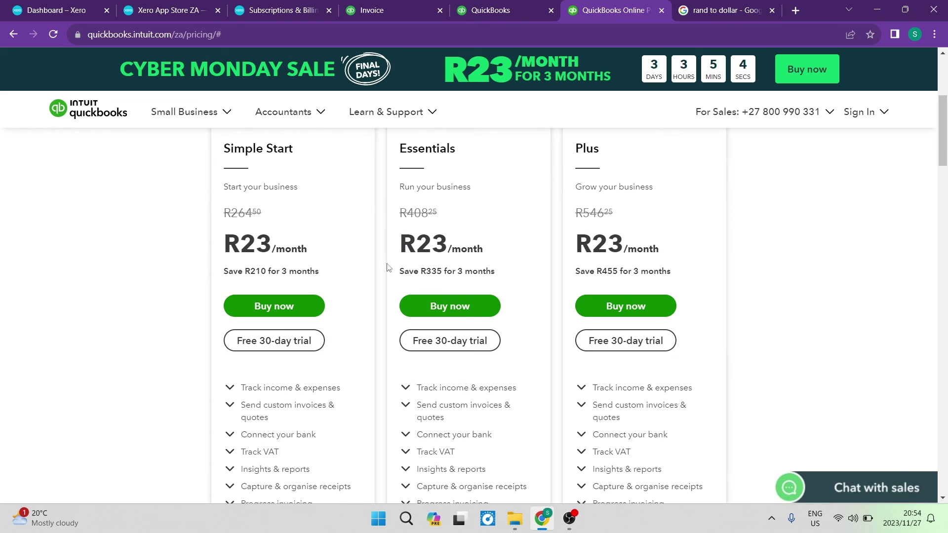
left_click_drag(262, 214, 225, 215)
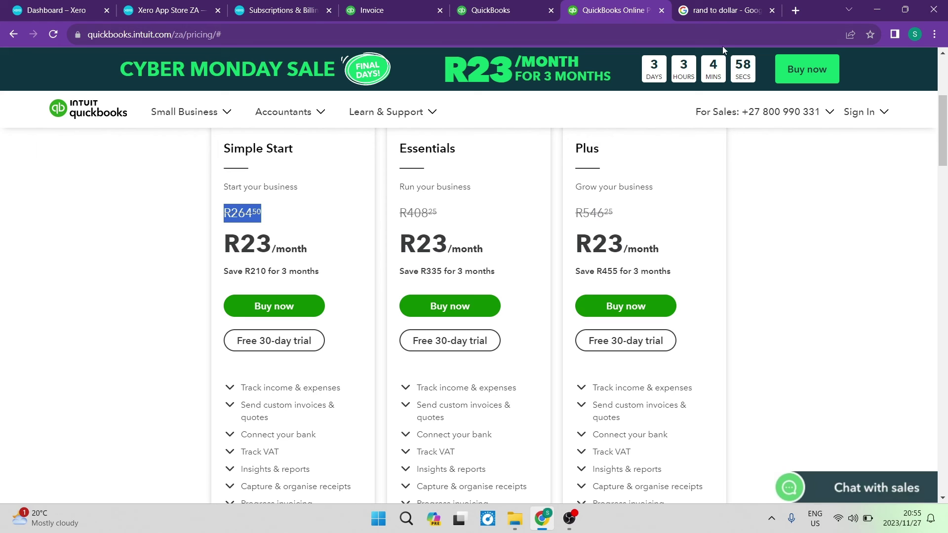
left_click(722, 10)
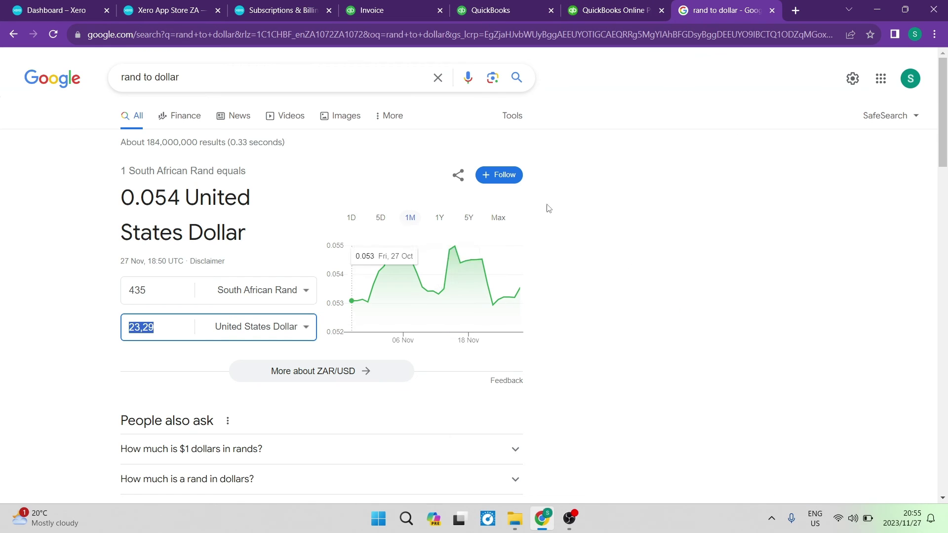
left_click(163, 291)
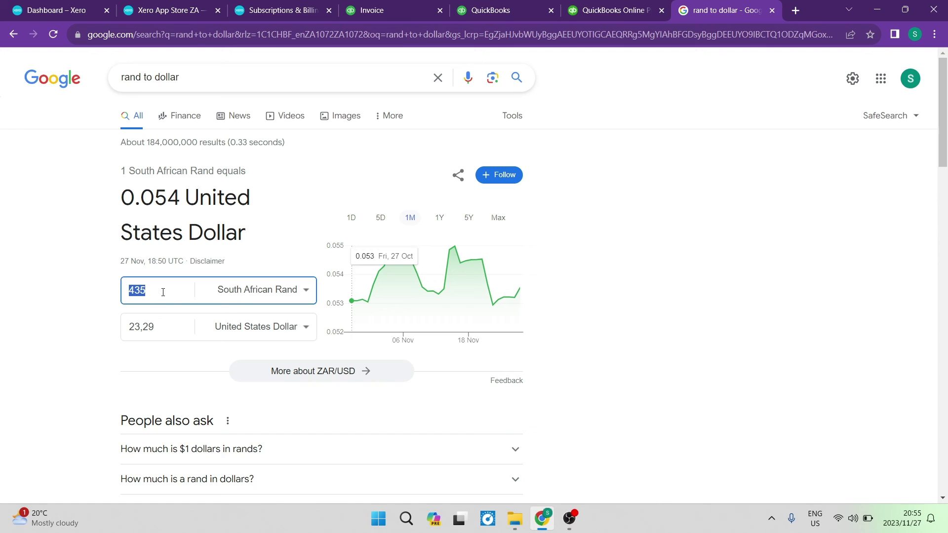
type("264")
left_click(99, 303)
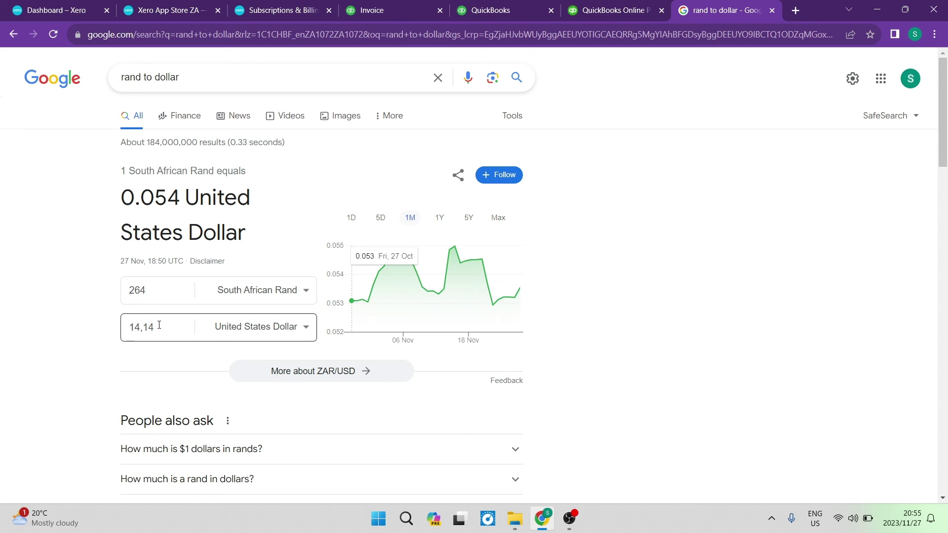
left_click_drag(171, 334, 124, 335)
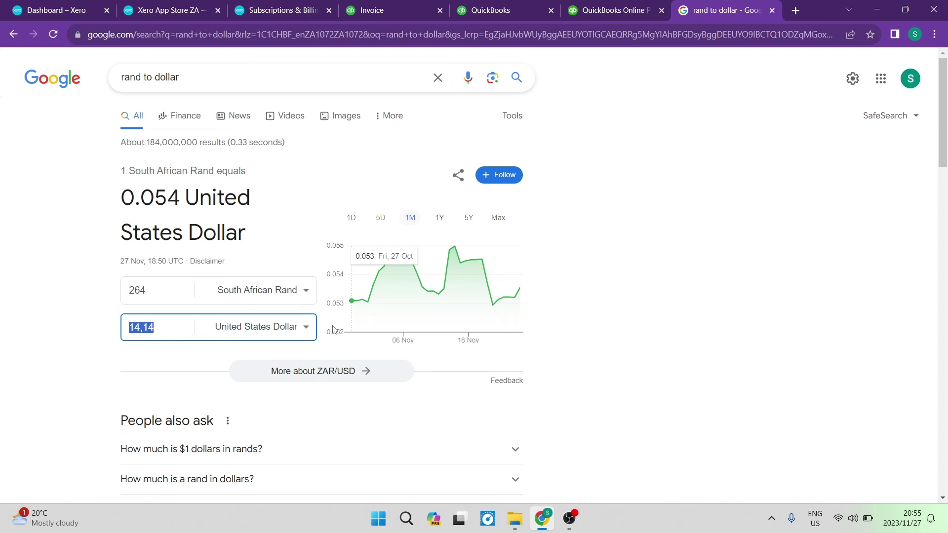
- Review Simple Start's features, highlighting the R23 sale price and 'Save R210 for 3 months'
key("ctrl+shift+Tab")
scroll(493, 294, "down", 1)
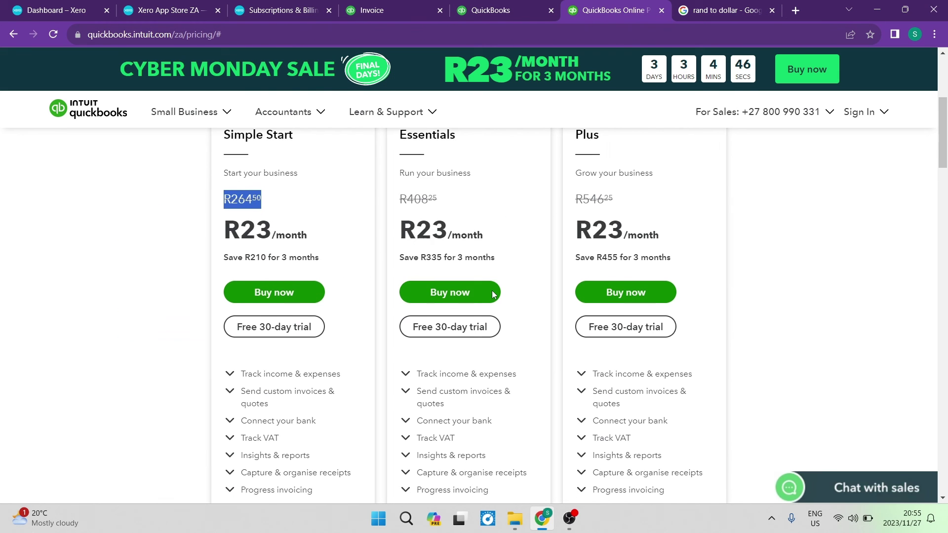
scroll(493, 295, "down", 3)
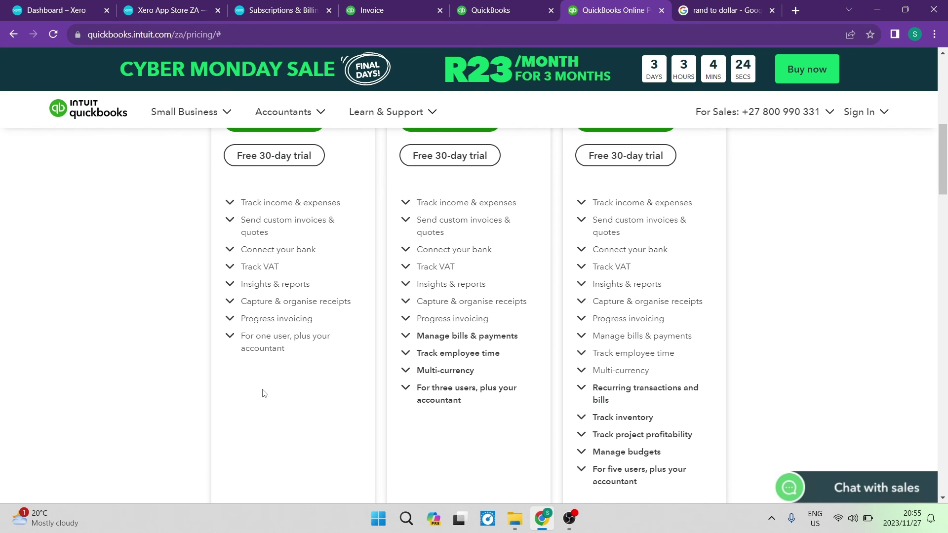
scroll(262, 394, "up", 6)
scroll(248, 368, "up", 4)
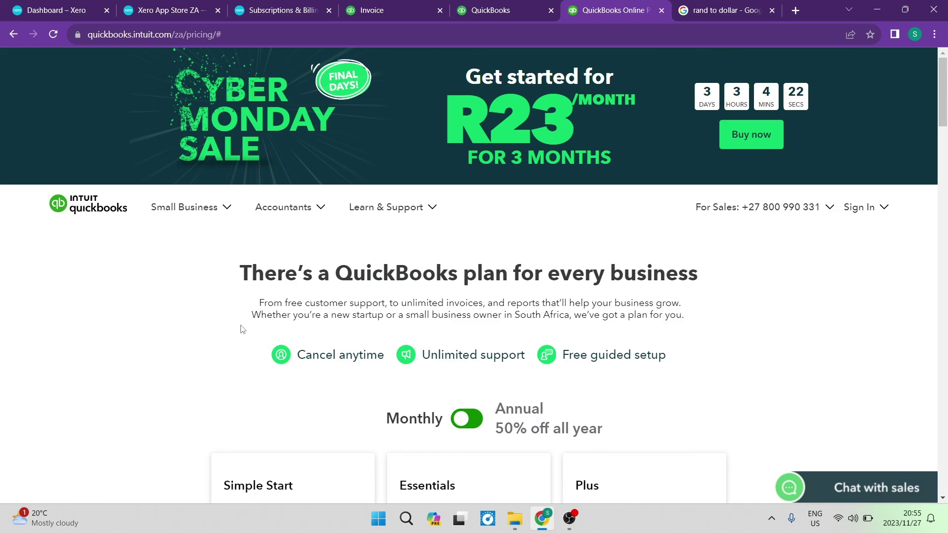
scroll(241, 330, "down", 9)
scroll(242, 329, "up", 3)
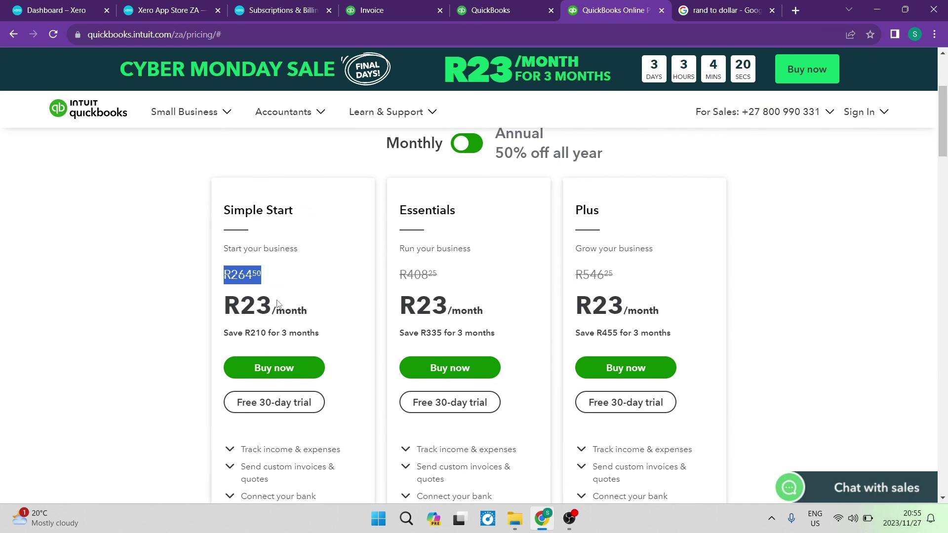
left_click_drag(278, 305, 236, 309)
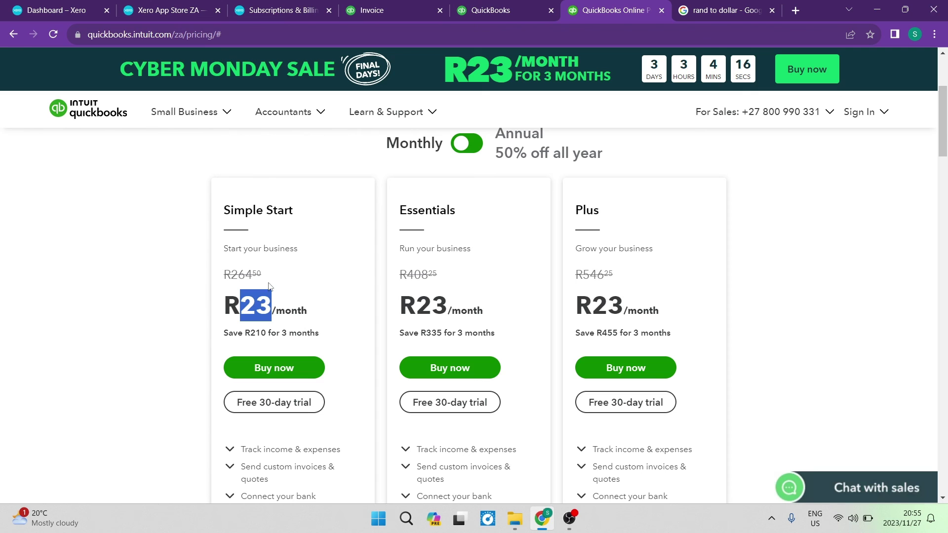
left_click_drag(274, 308, 232, 302)
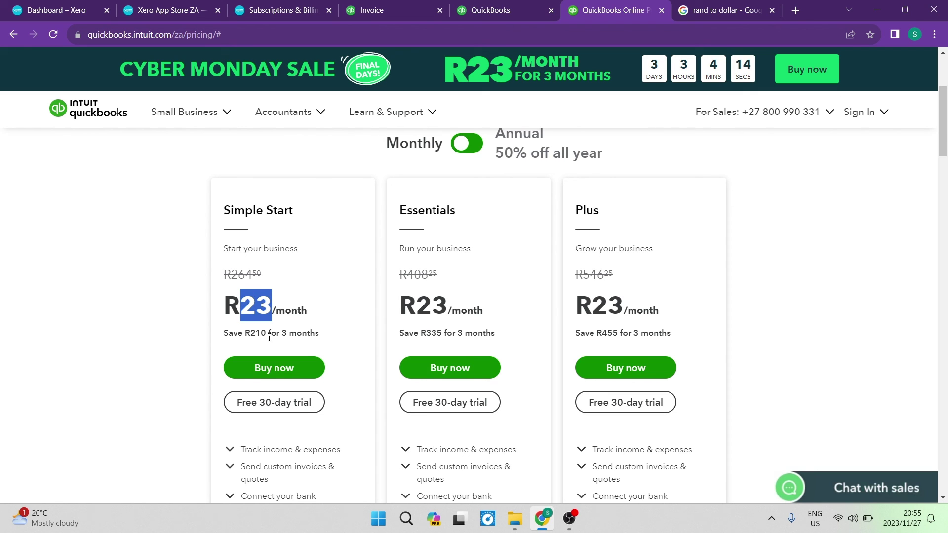
left_click_drag(318, 334, 223, 335)
left_click_drag(269, 308, 236, 306)
- Convert the R23 QuickBooks promo price to 1,23 US dollars
left_click(723, 10)
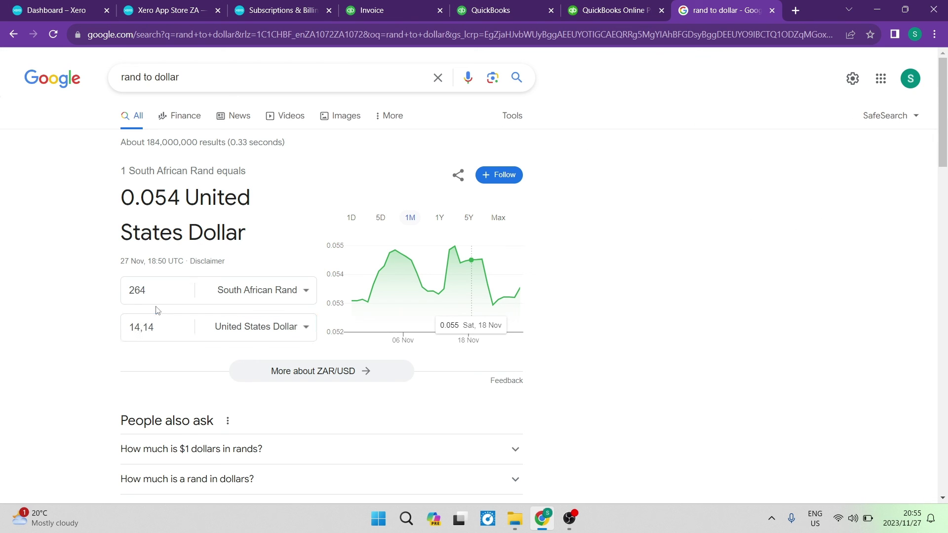
double_click(168, 293)
type("23")
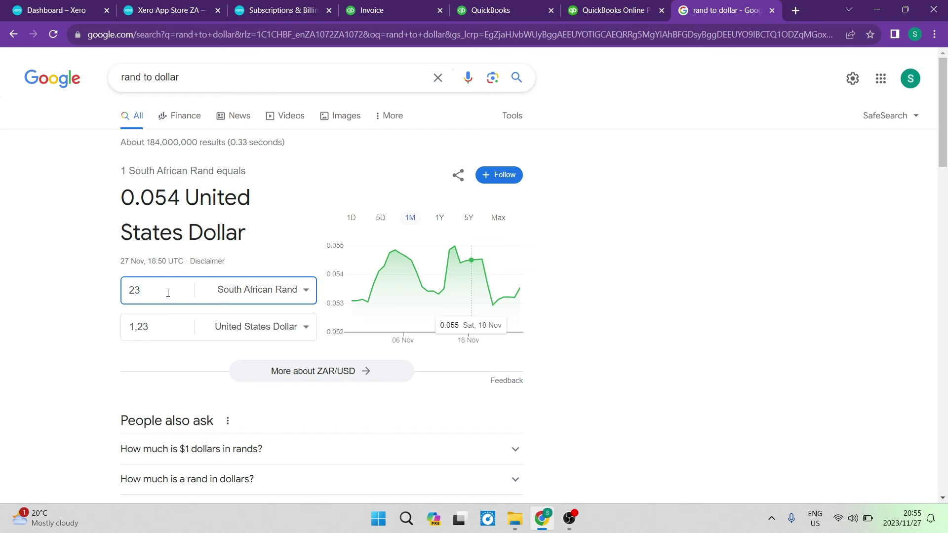
left_click(176, 336)
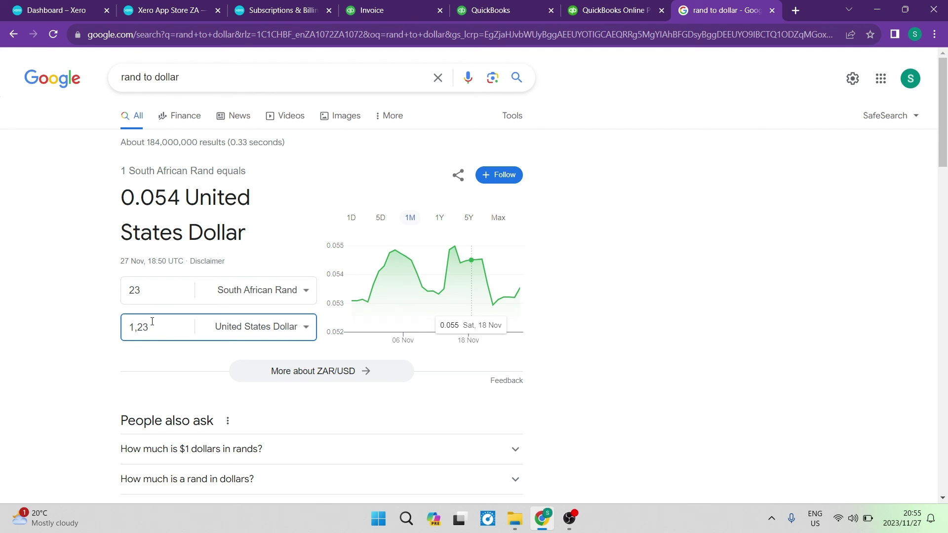
- Go back via the QuickBooks pricing page to Xero's plan comparison
left_click(615, 10)
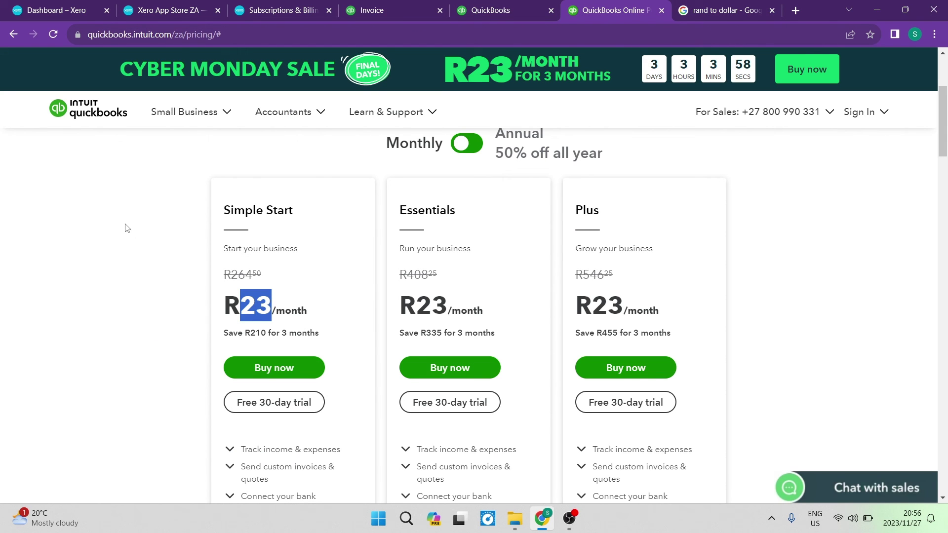
left_click(287, 11)
scroll(131, 152, "up", 3)
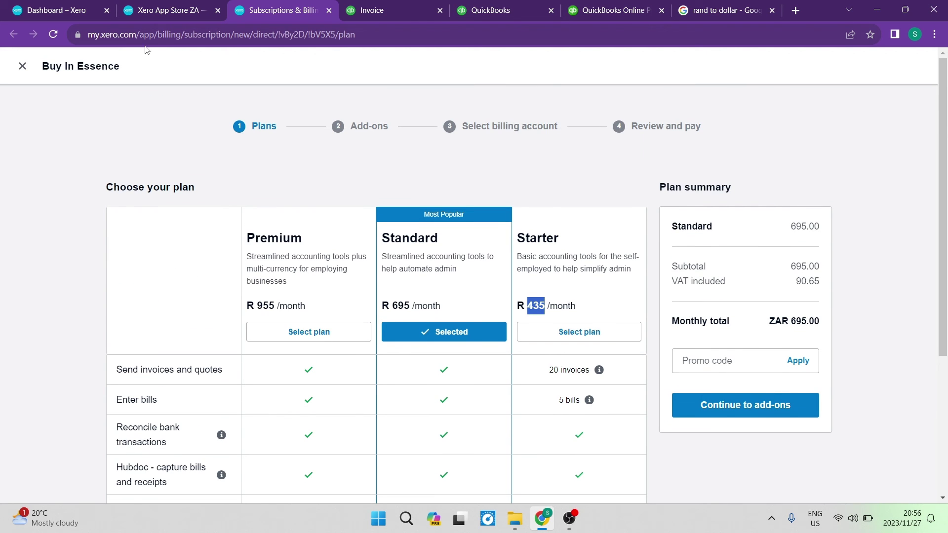
- Compare Xero App Store with QuickBooks Apps, then Xero's dashboard with QuickBooks' Get things done page
left_click(165, 10)
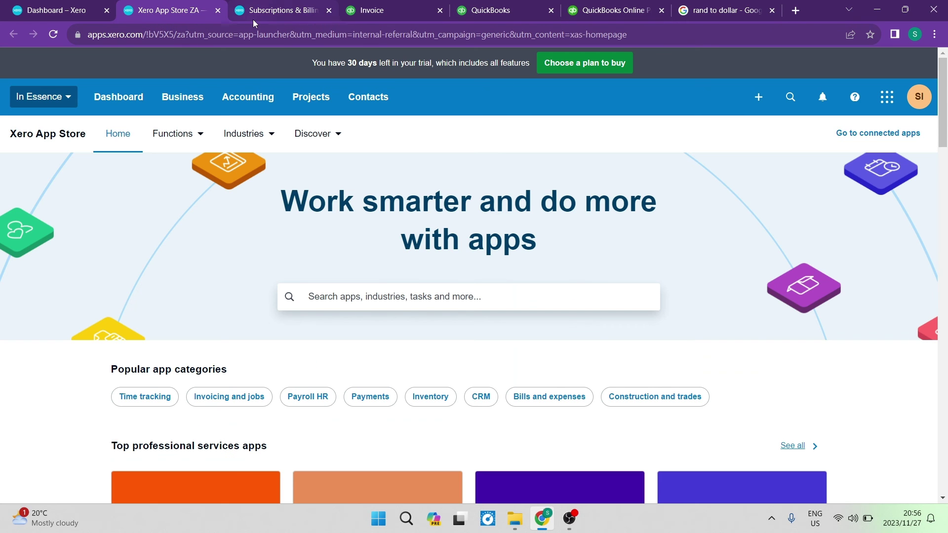
left_click(476, 10)
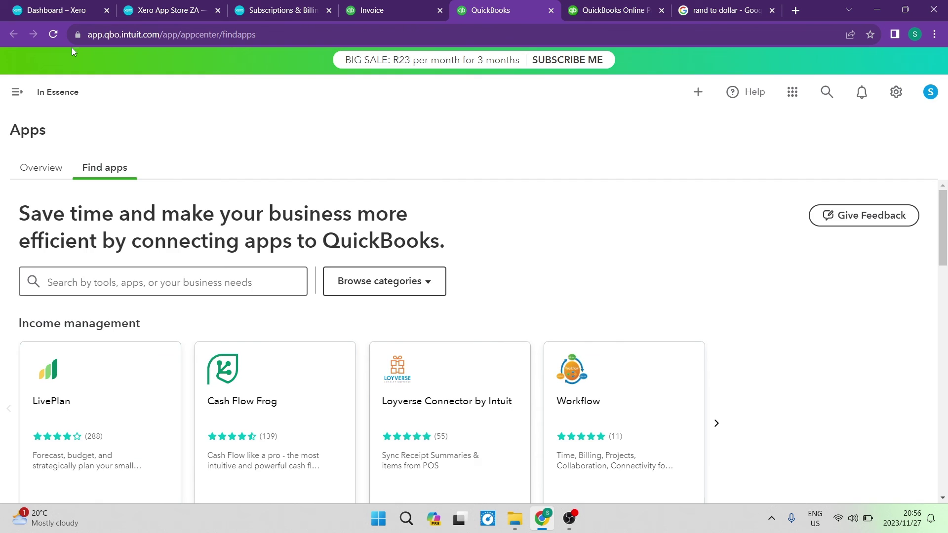
left_click(76, 10)
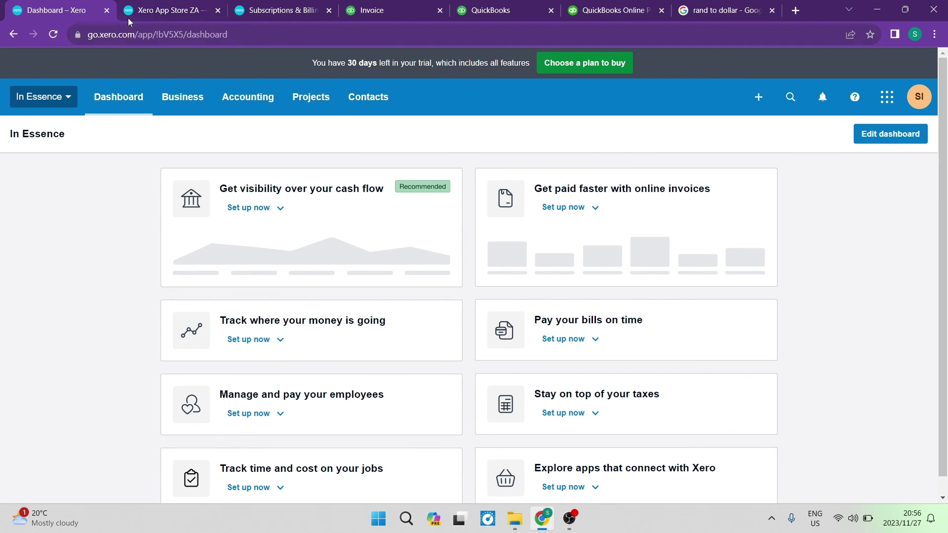
left_click(395, 11)
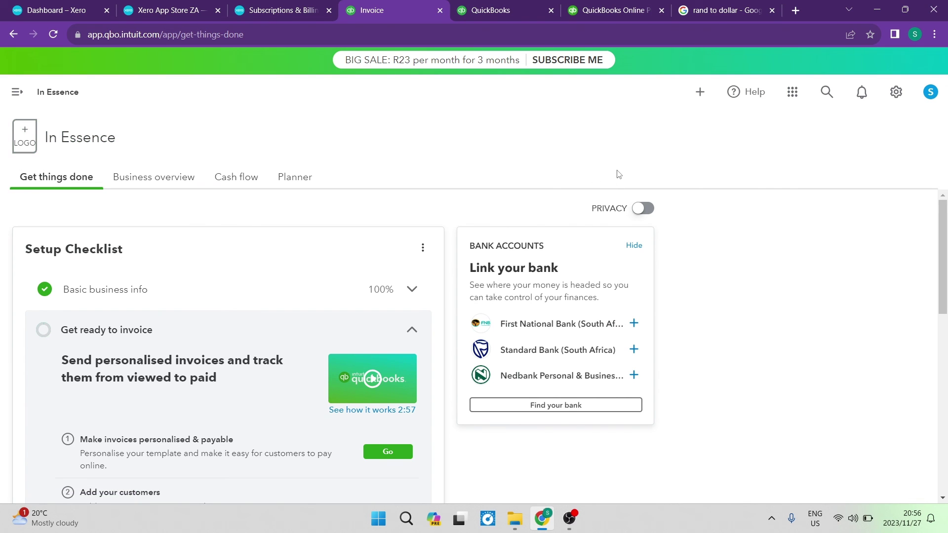
key("ctrl+1")
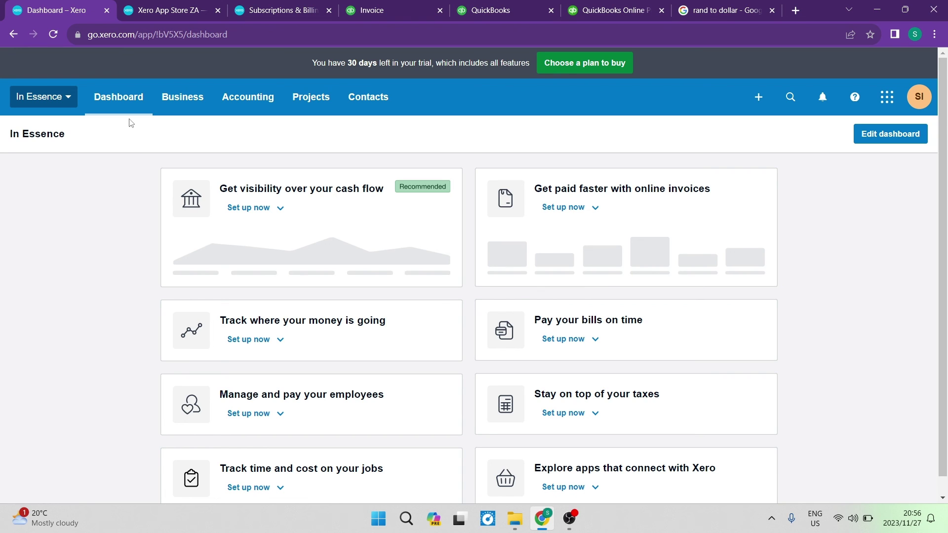
left_click(381, 12)
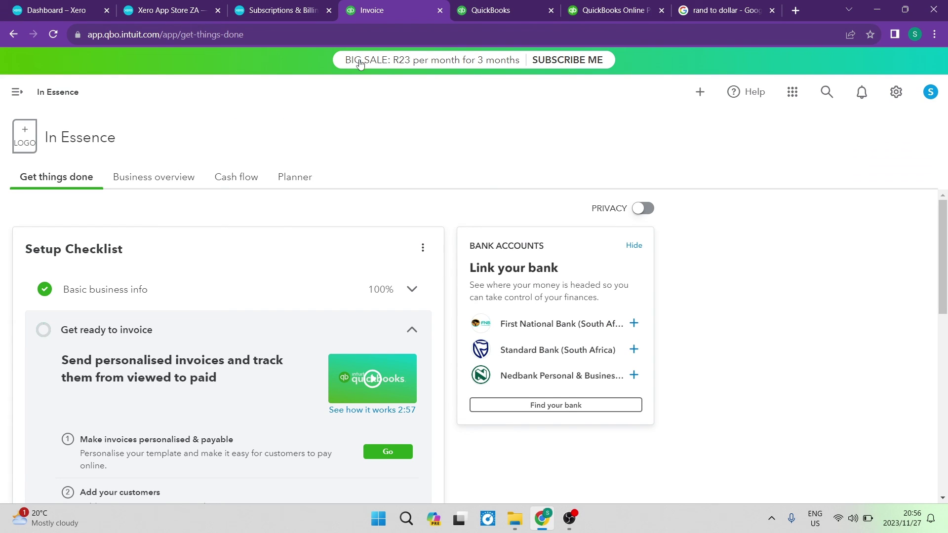